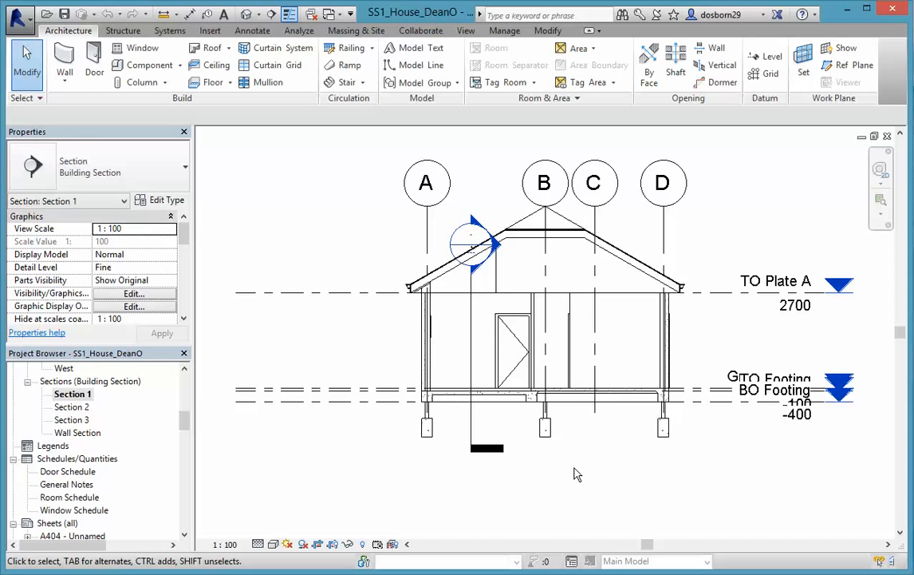
# Step: Rename the Section 1 view as South Section
pyautogui.rightClick(74, 399)
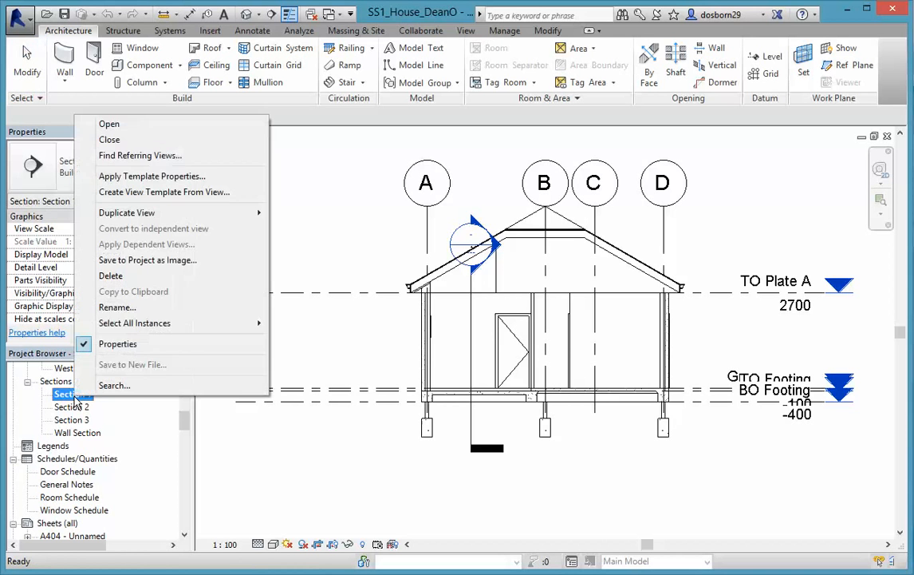
pyautogui.click(167, 306)
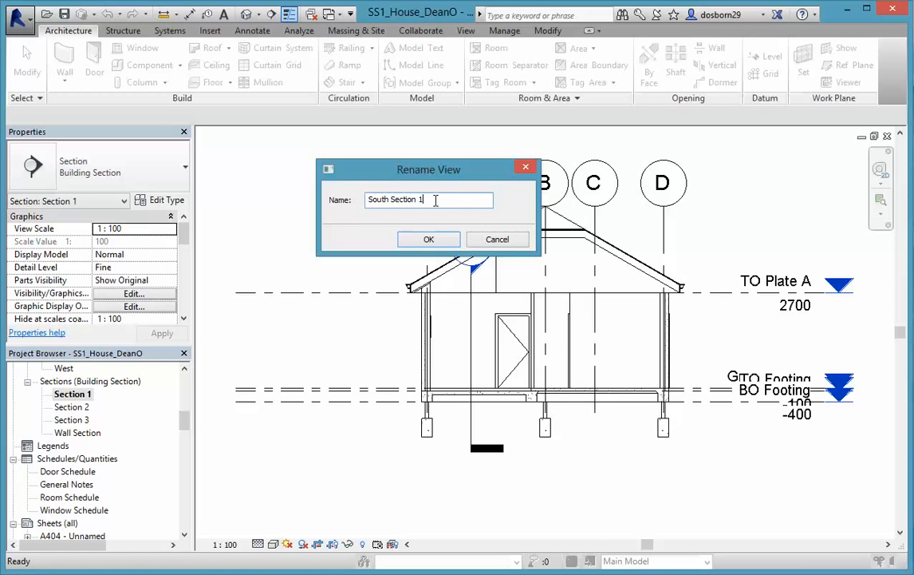
pyautogui.click(431, 241)
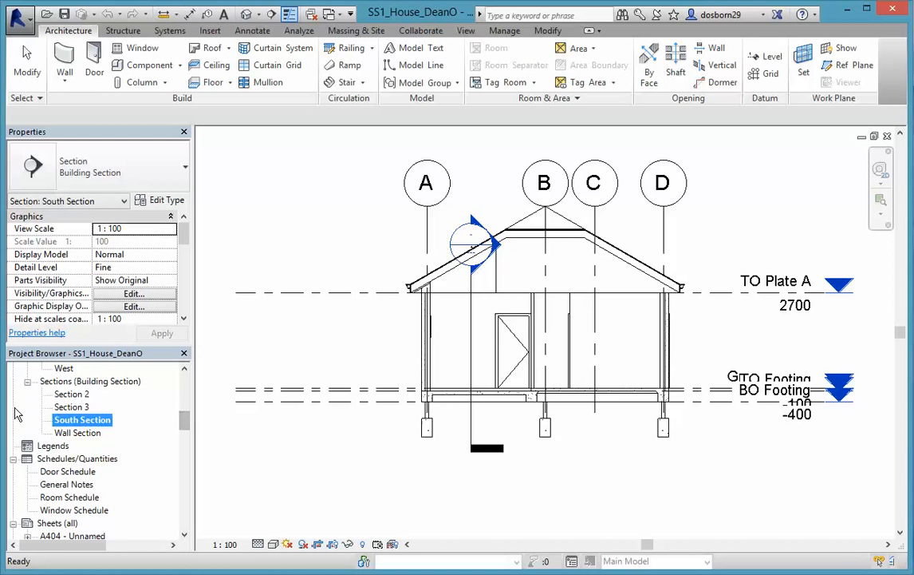
# Step: Open the East elevation and the West elevation to check where the section markers cut the house
pyautogui.scroll(10, 176, 427)
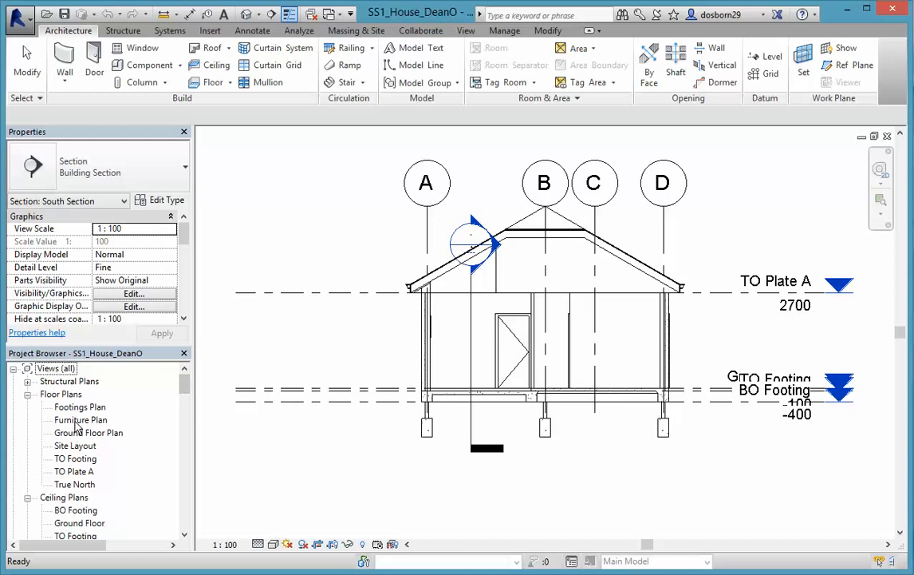
pyautogui.moveTo(184, 387); pyautogui.dragTo(184, 407)
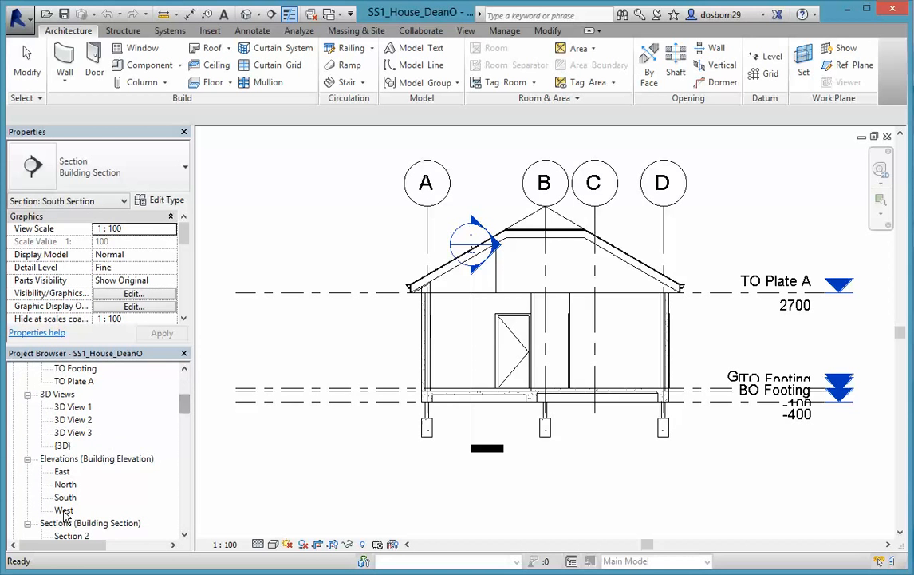
pyautogui.doubleClick(62, 471)
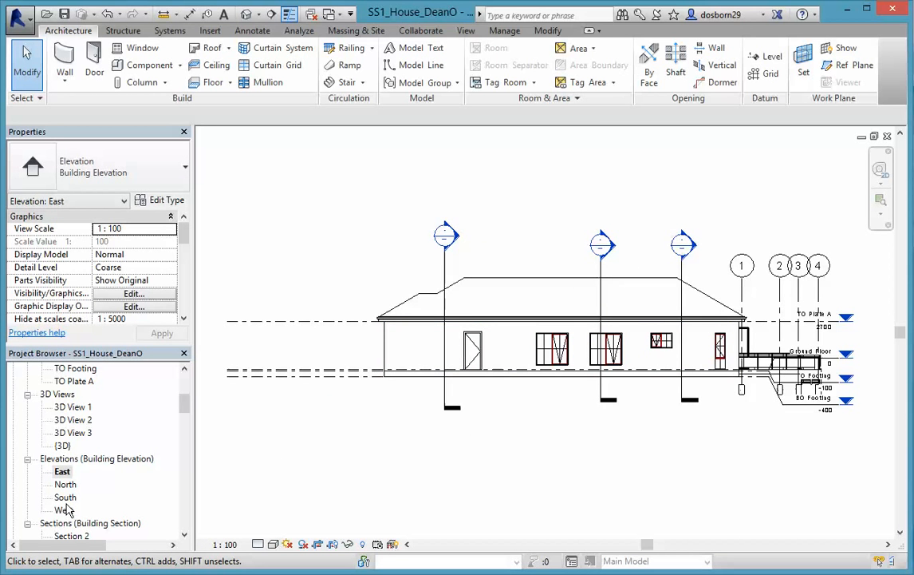
pyautogui.doubleClick(63, 510)
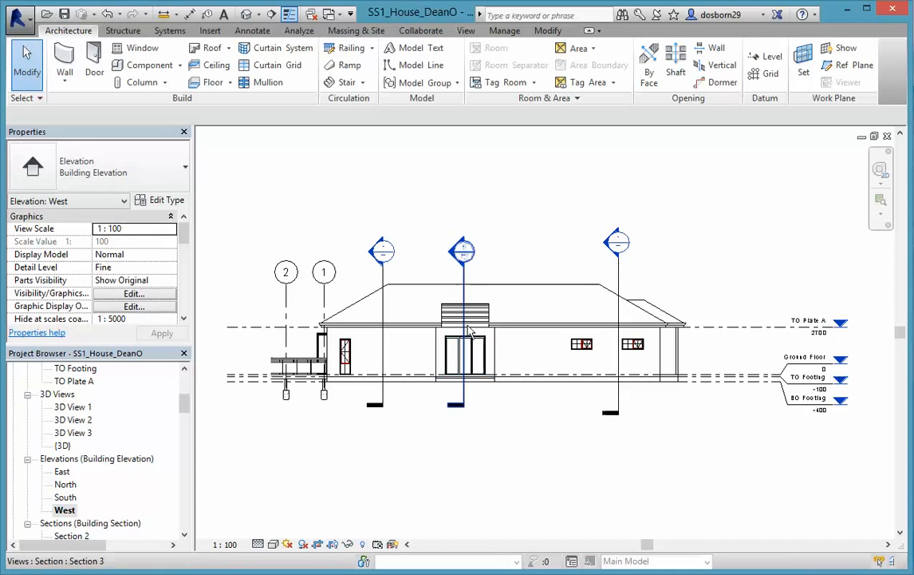
# Step: Open the Section 2 view and rename it as West Section
pyautogui.moveTo(183, 405); pyautogui.dragTo(183, 420)
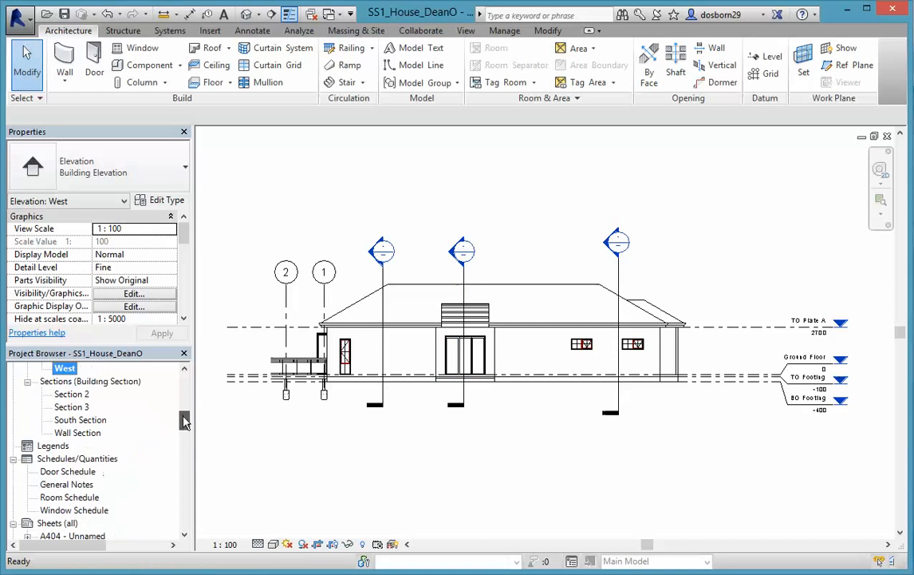
pyautogui.click(72, 394)
pyautogui.doubleClick(73, 398)
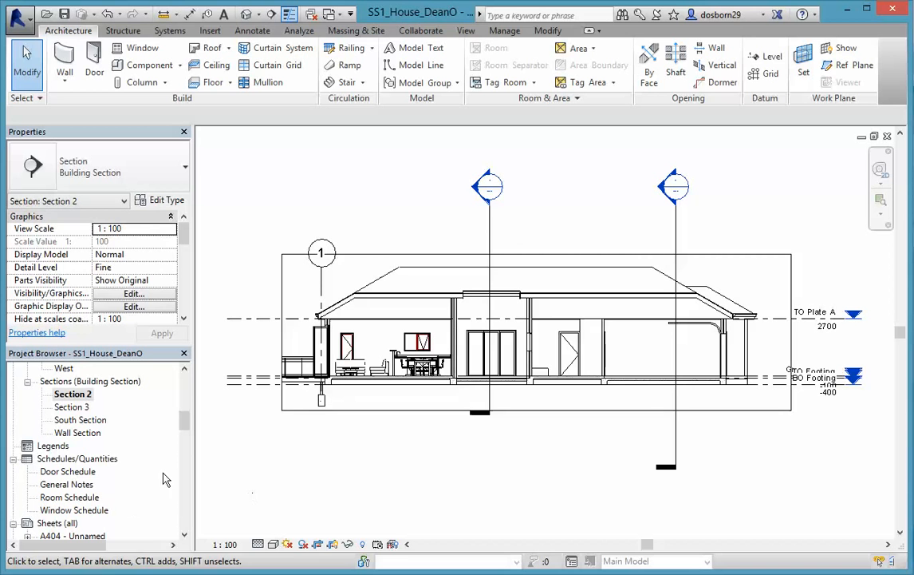
pyautogui.rightClick(73, 395)
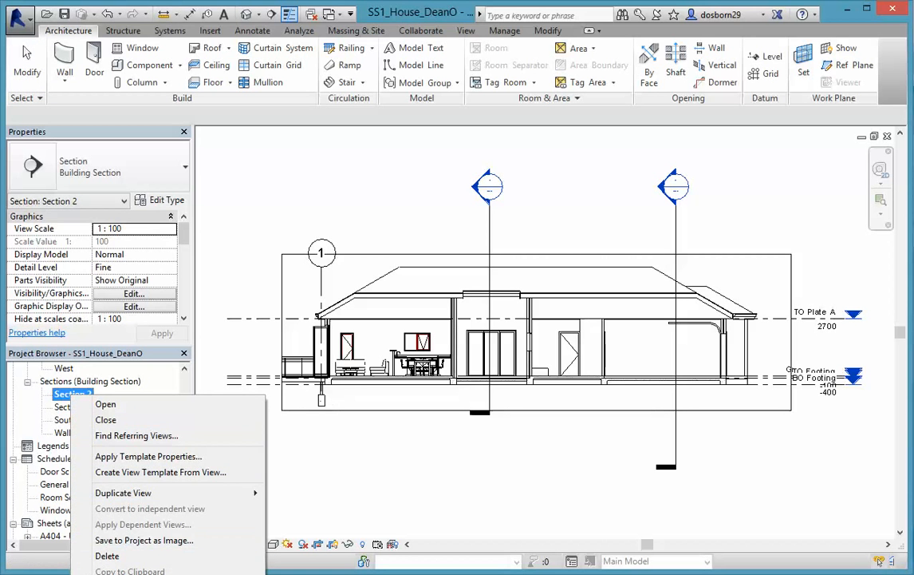
pyautogui.click(131, 573)
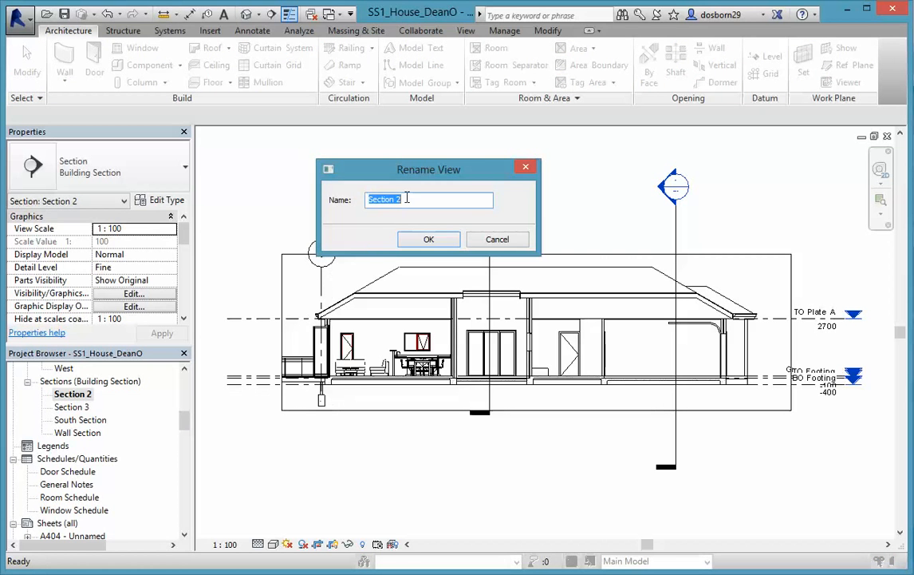
pyautogui.press('BackSpace')
pyautogui.write('est')
pyautogui.click(429, 238)
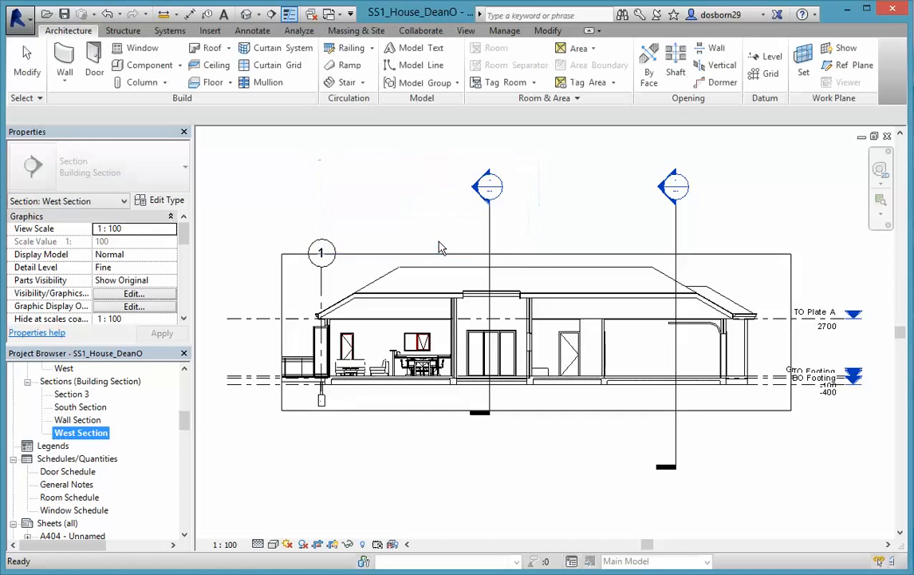
# Step: Open the Section 3 view and rename it as Rafter Section
pyautogui.doubleClick(71, 394)
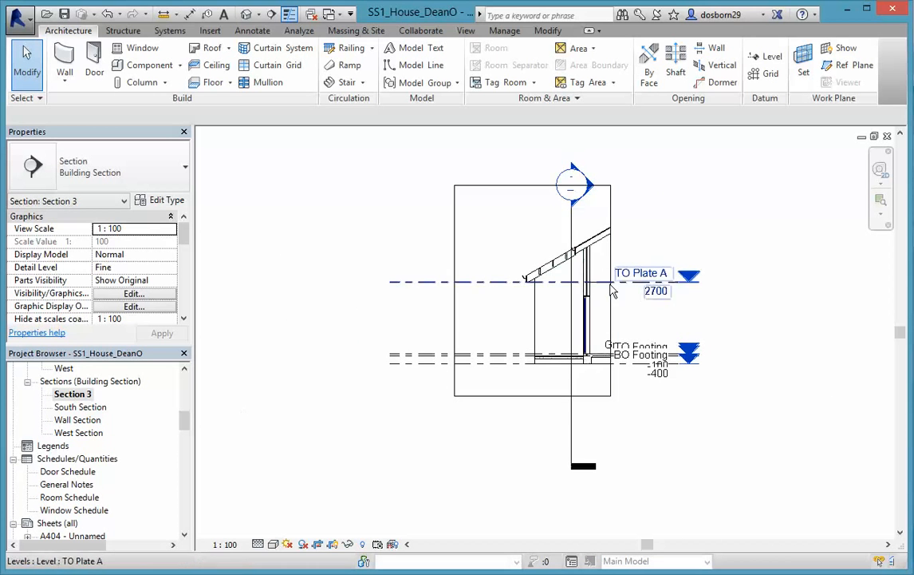
pyautogui.rightClick(74, 394)
pyautogui.click(118, 574)
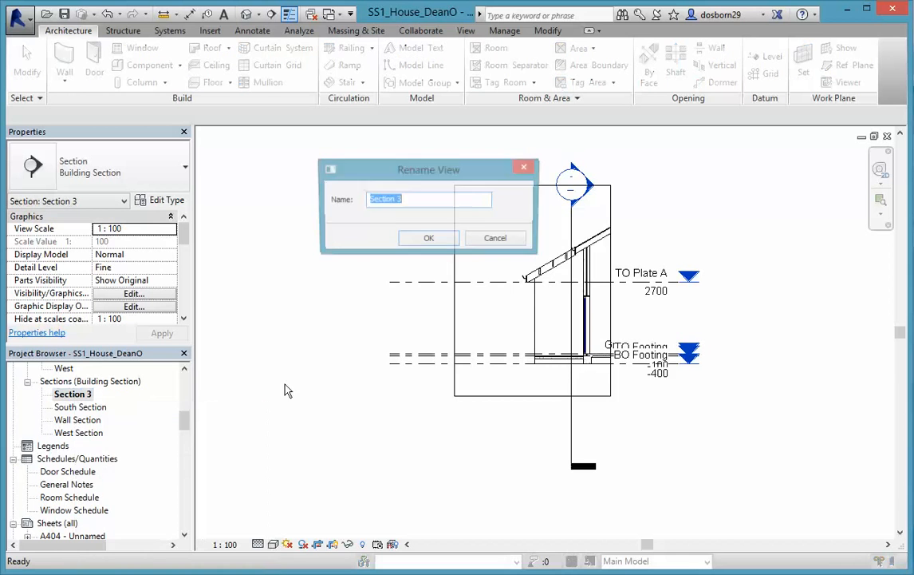
pyautogui.click(371, 199)
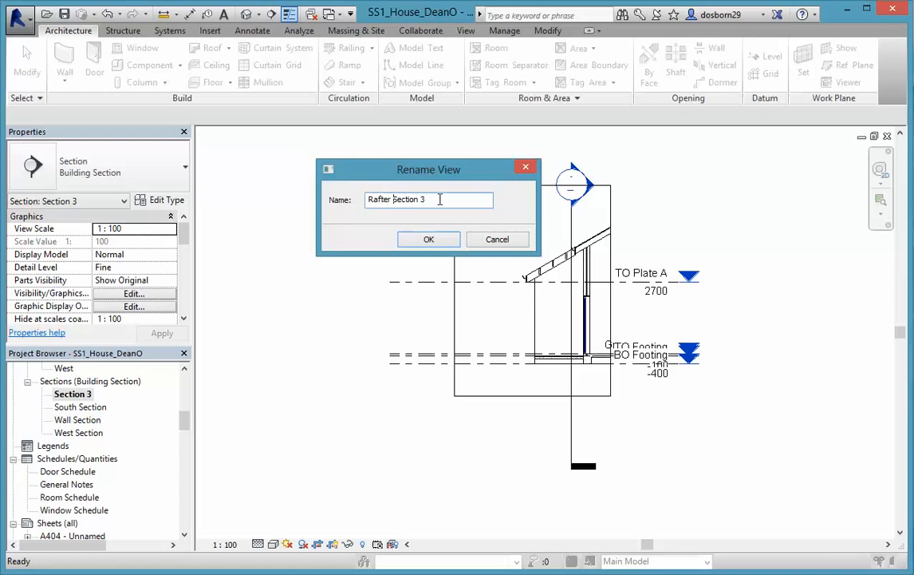
pyautogui.click(439, 241)
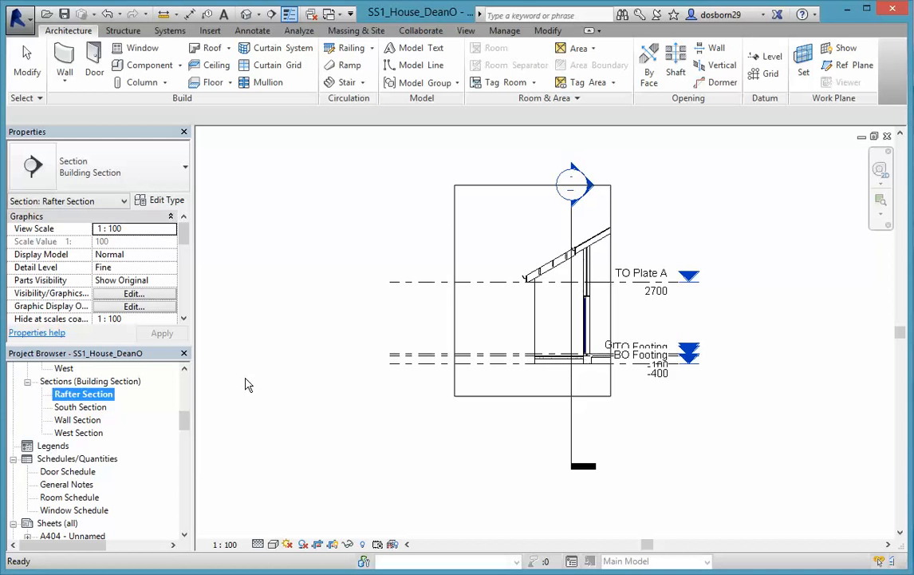
# Step: Open the South Section view and hide the Grids annotation category in its visibility/graphic overrides
pyautogui.doubleClick(83, 408)
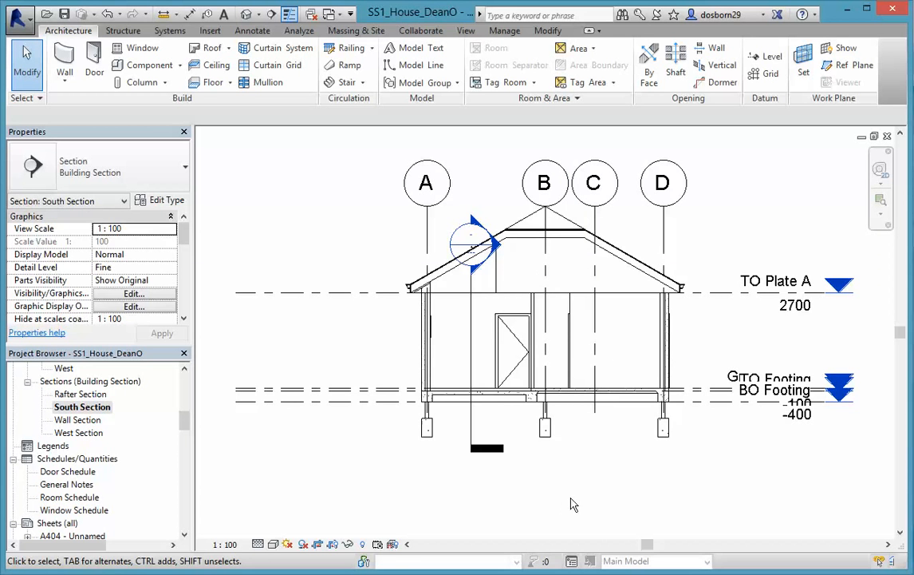
pyautogui.scroll(-2, 622, 489)
pyautogui.moveTo(641, 492); pyautogui.dragTo(547, 458, button='middle')
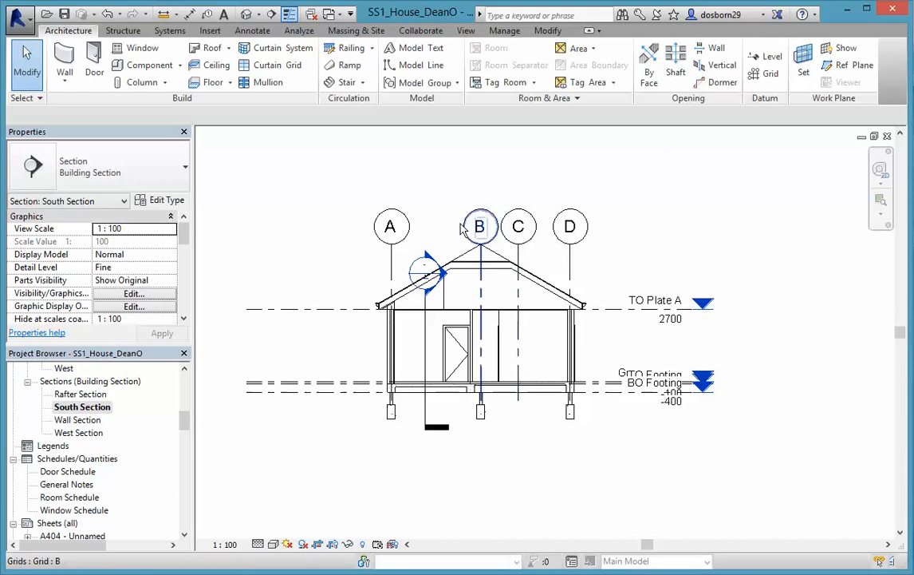
pyautogui.click(132, 295)
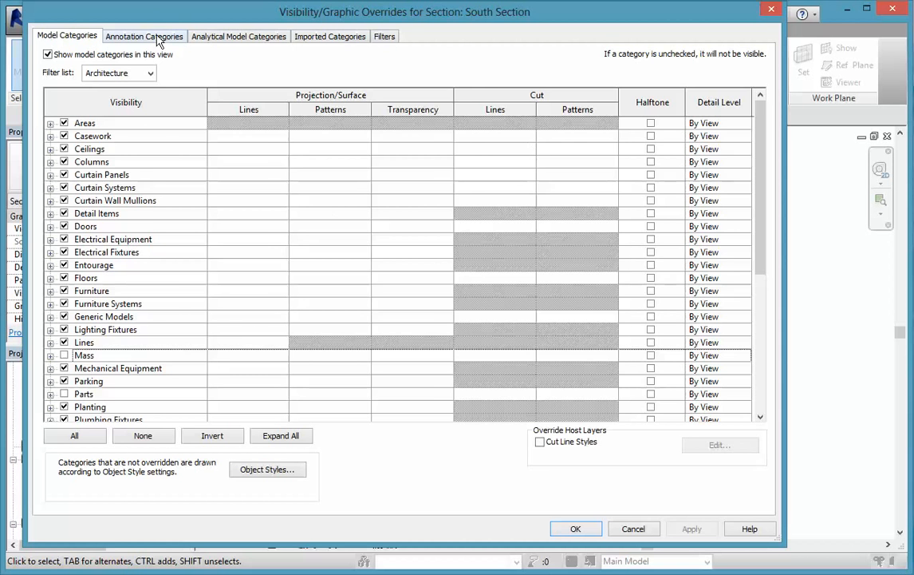
pyautogui.click(157, 39)
pyautogui.scroll(-1, 143, 265)
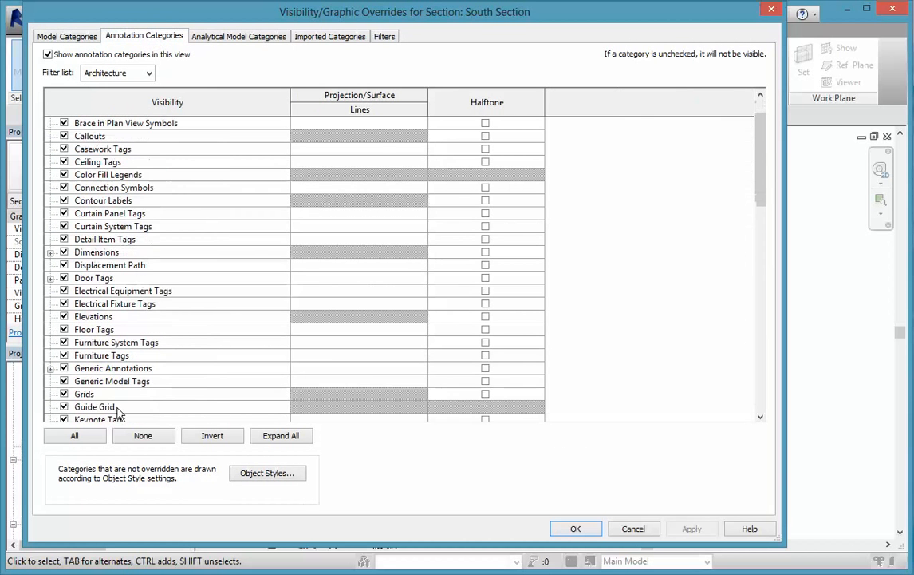
pyautogui.click(64, 394)
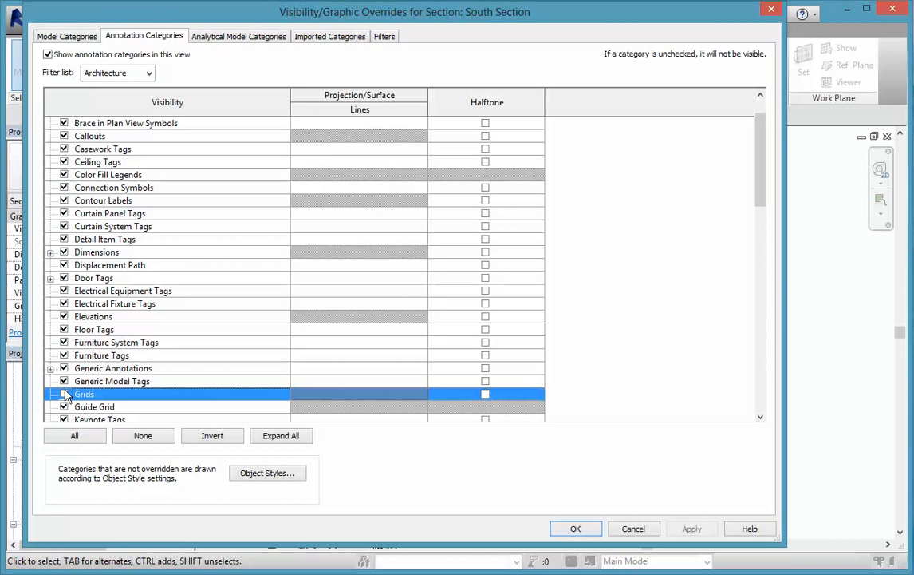
pyautogui.click(576, 528)
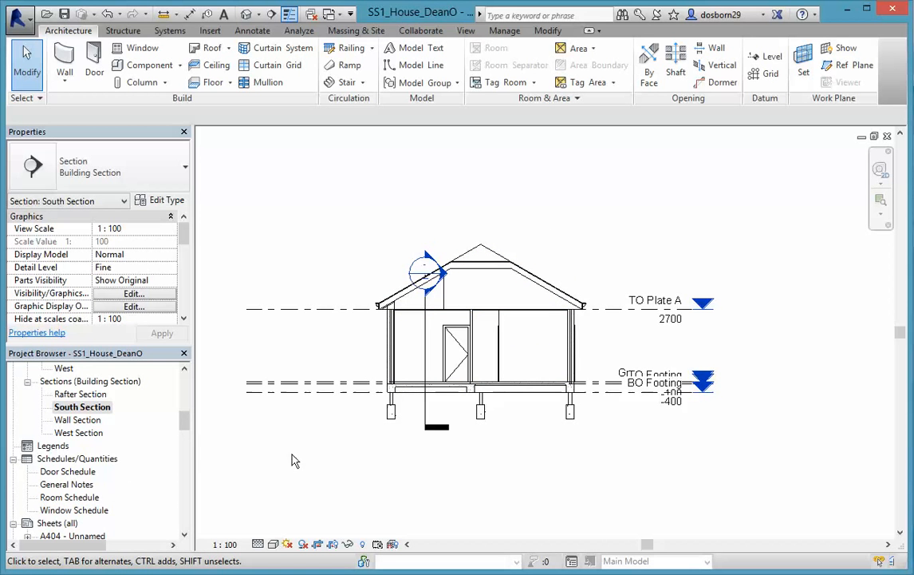
# Step: In the Ground Floor Plan, shorten the South Section's view depth so it ends just beyond its cutting line through the garage
pyautogui.moveTo(189, 427); pyautogui.dragTo(184, 383)
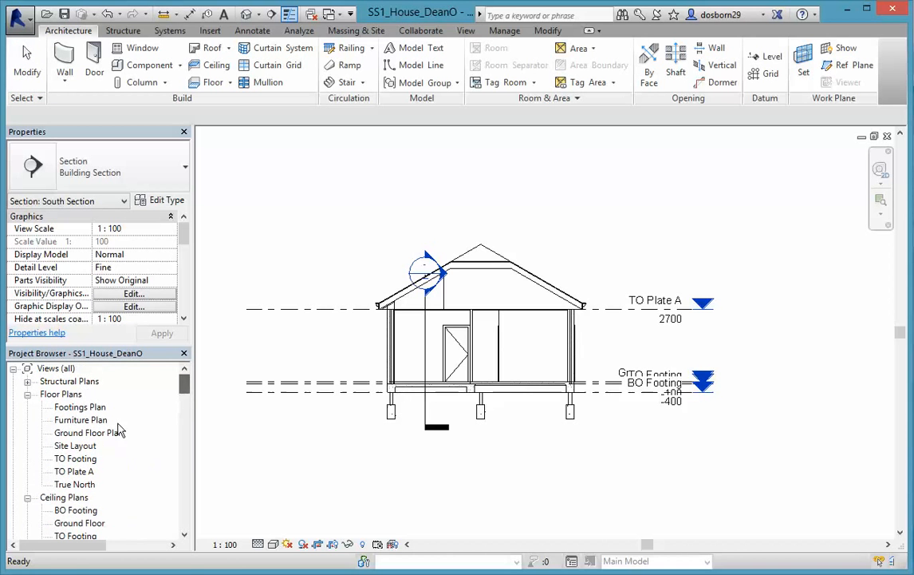
pyautogui.doubleClick(117, 431)
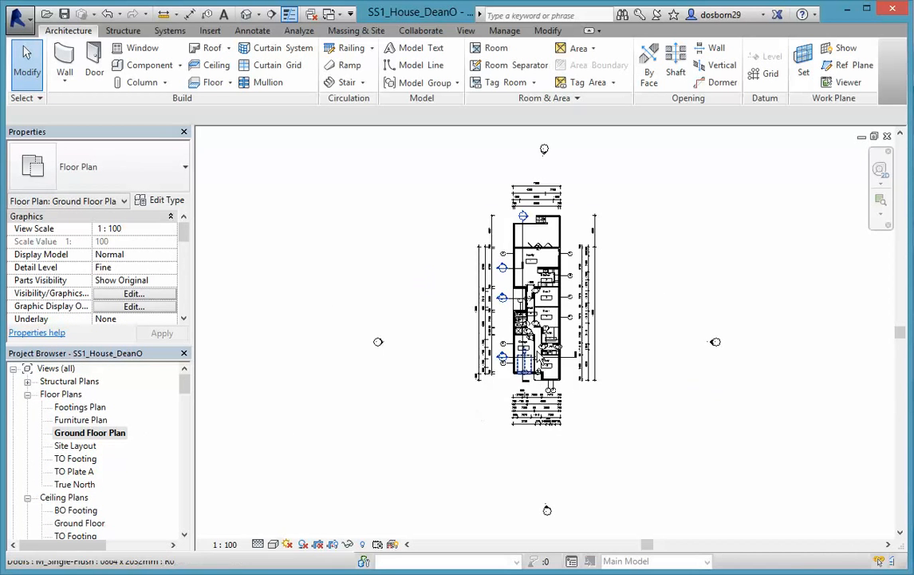
pyautogui.scroll(3, 567, 368)
pyautogui.click(561, 350)
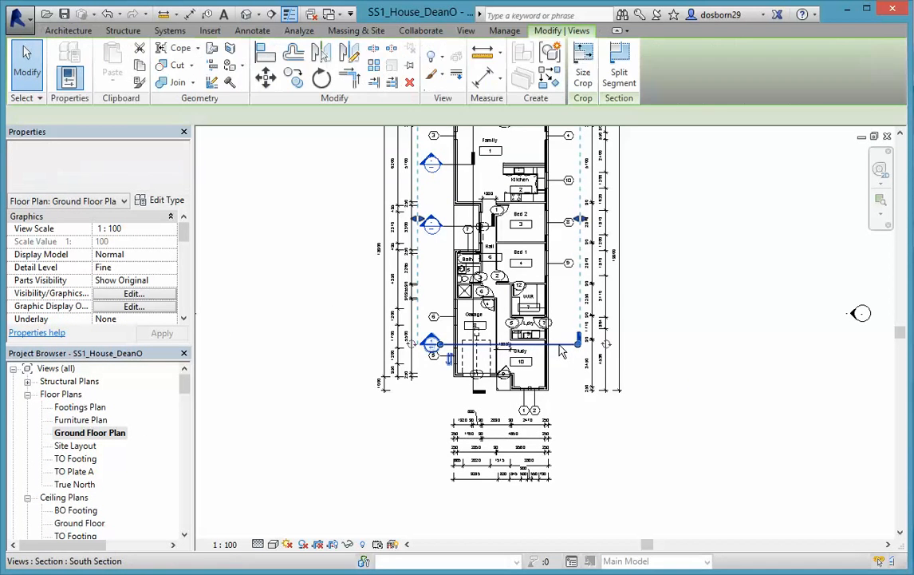
pyautogui.scroll(-2, 566, 388)
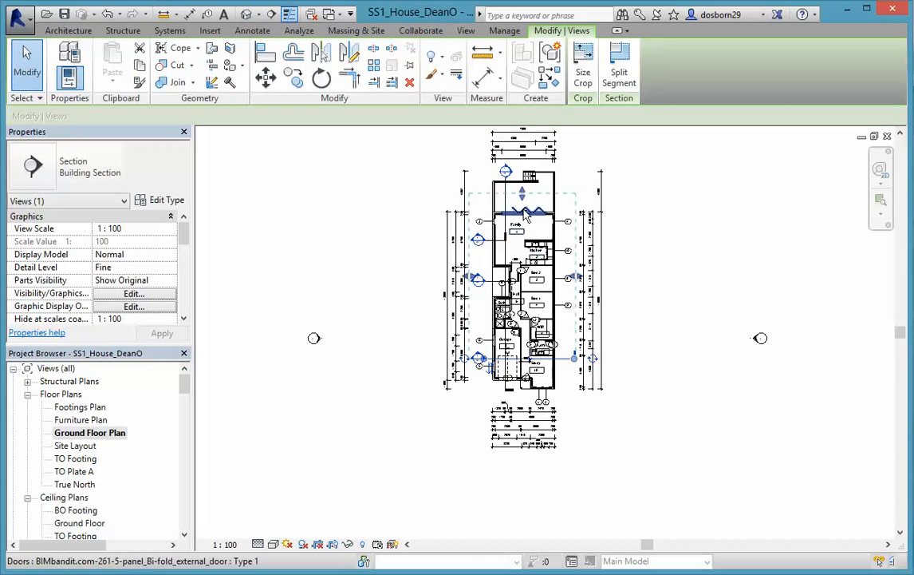
pyautogui.moveTo(523, 194); pyautogui.dragTo(513, 338)
pyautogui.click(380, 432)
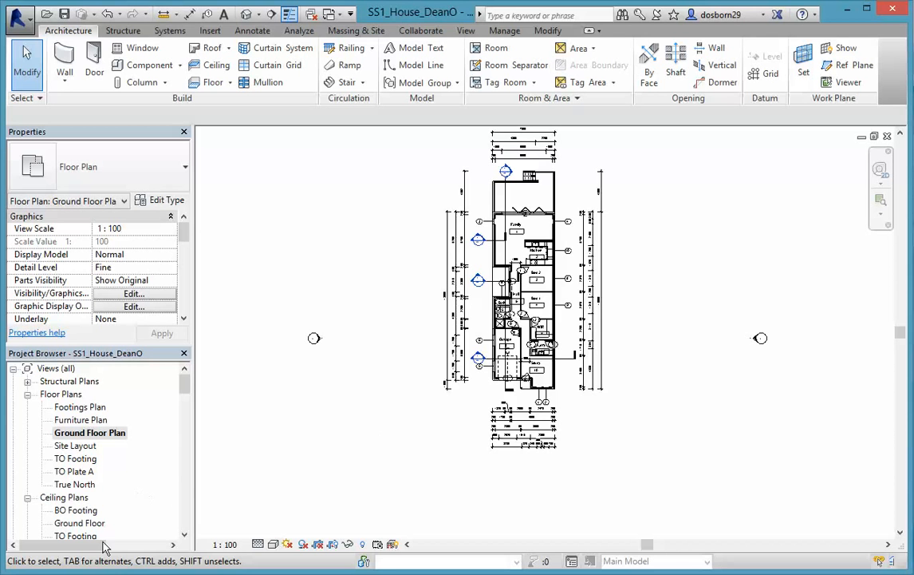
# Step: Reopen the South Section view and extend the crossing section line so its marker head sits above the roof
pyautogui.click(184, 535)
pyautogui.click(184, 535)
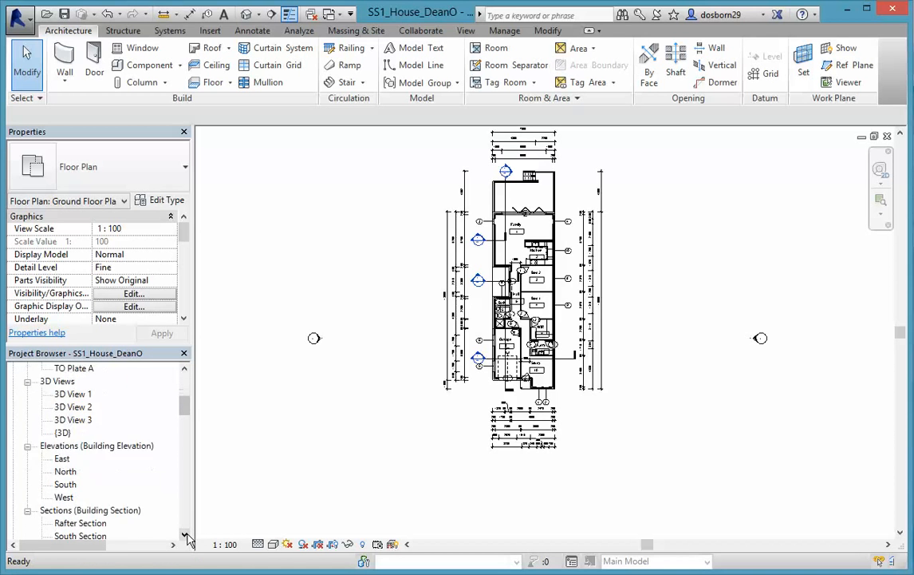
pyautogui.doubleClick(70, 498)
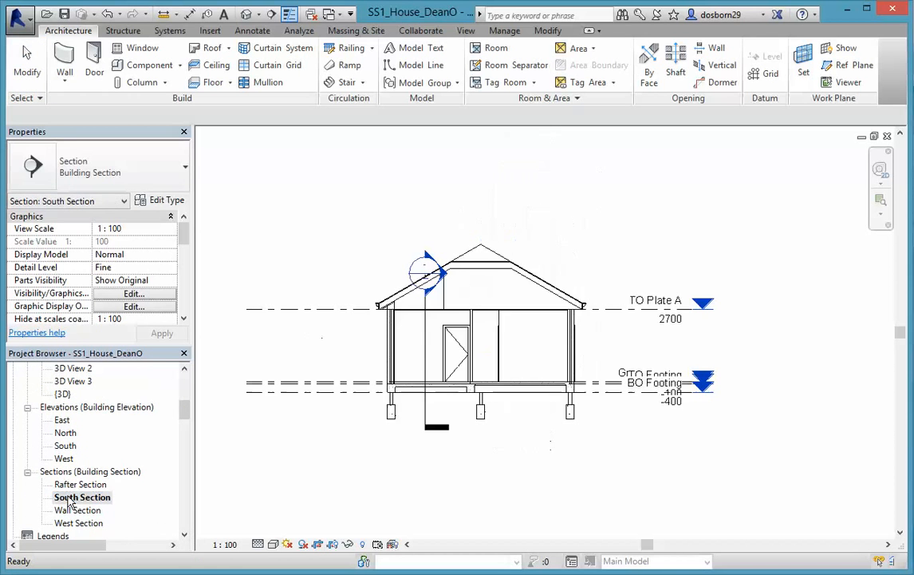
pyautogui.scroll(2, 383, 431)
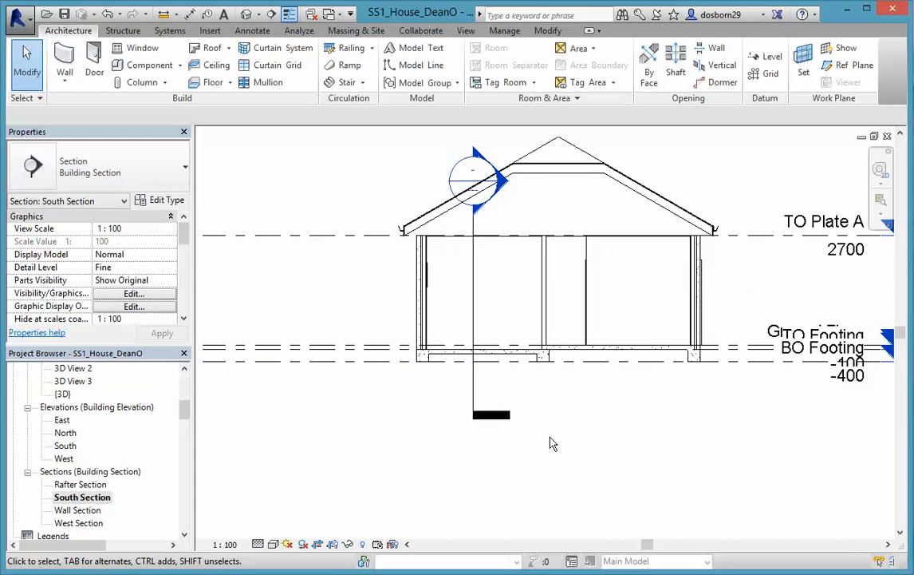
pyautogui.scroll(-1, 550, 438)
pyautogui.click(495, 414)
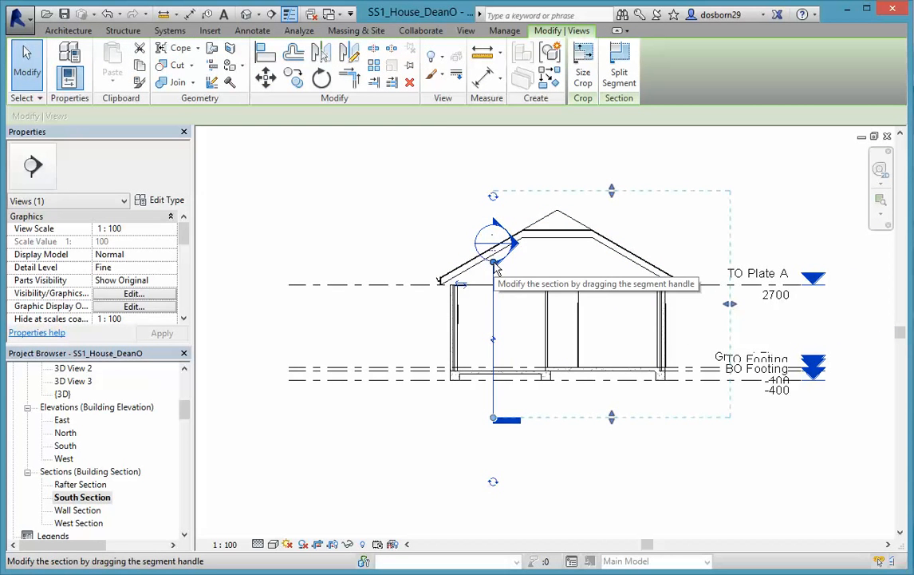
pyautogui.moveTo(493, 262); pyautogui.dragTo(493, 198)
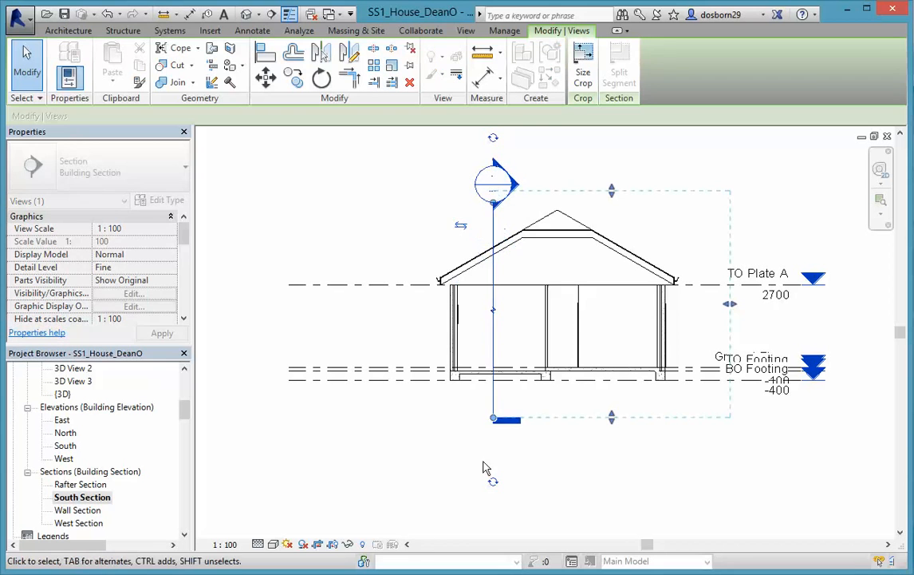
pyautogui.click(392, 469)
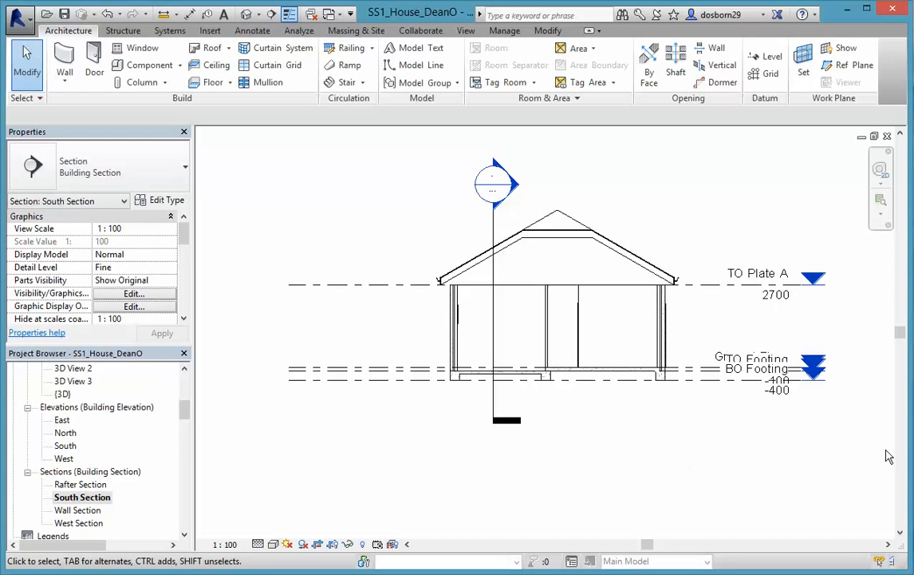
# Step: Add elbows to the BO Footing and TO Footing level lines, pulling their heads below the Ground Floor head and spacing them apart
pyautogui.moveTo(773, 456); pyautogui.dragTo(634, 416, button='middle')
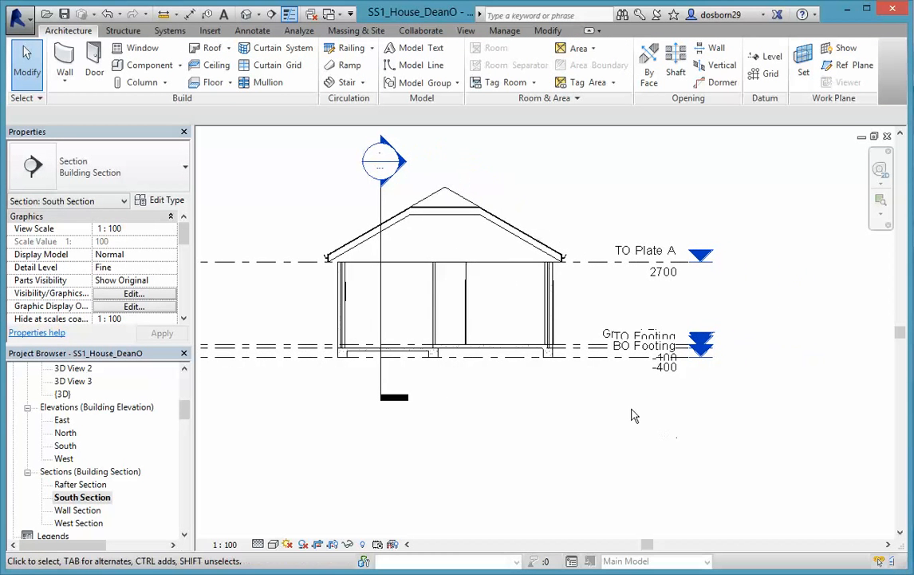
pyautogui.click(679, 363)
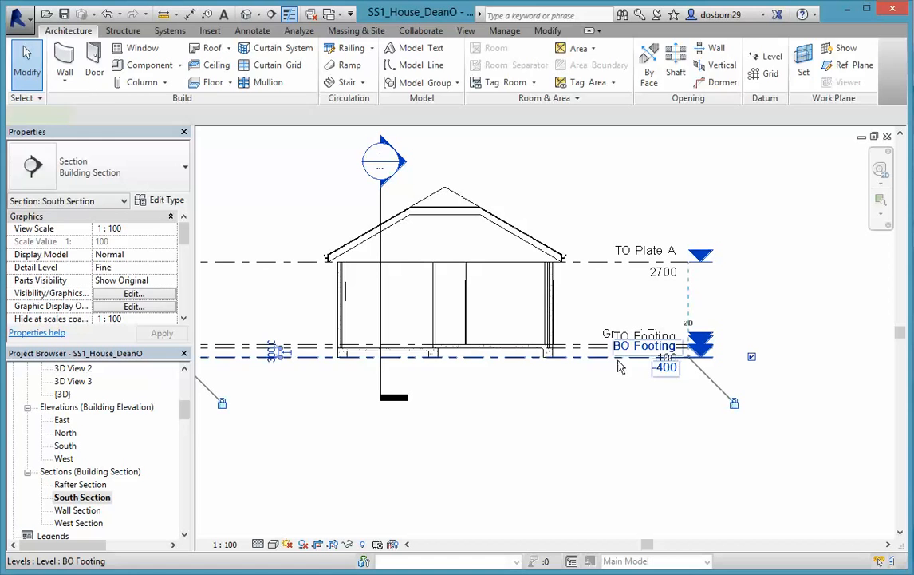
pyautogui.moveTo(678, 366); pyautogui.dragTo(680, 406)
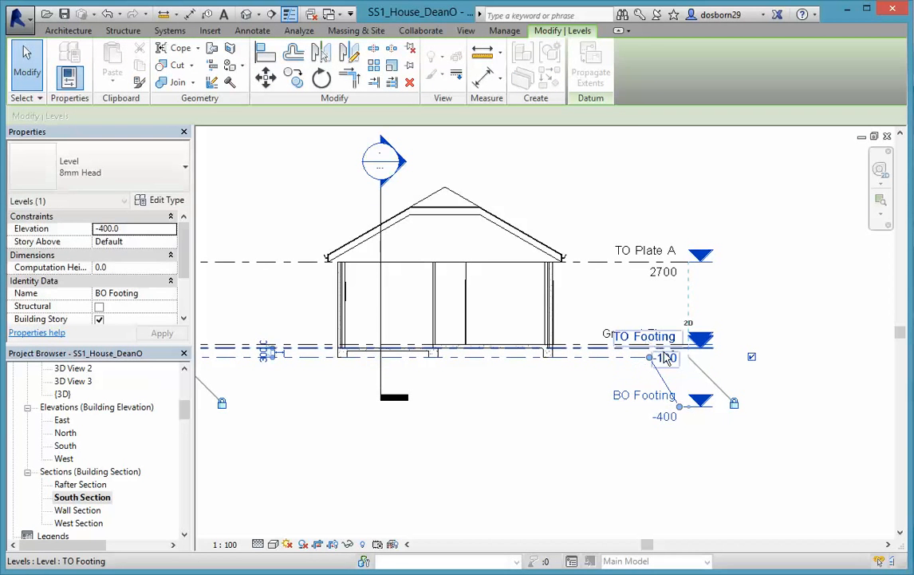
pyautogui.click(671, 352)
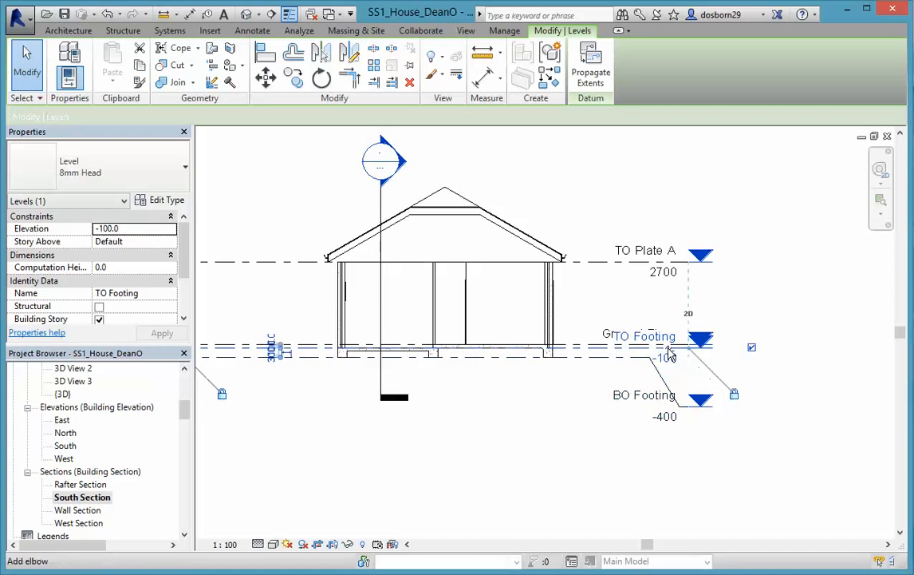
pyautogui.moveTo(677, 354); pyautogui.dragTo(680, 383)
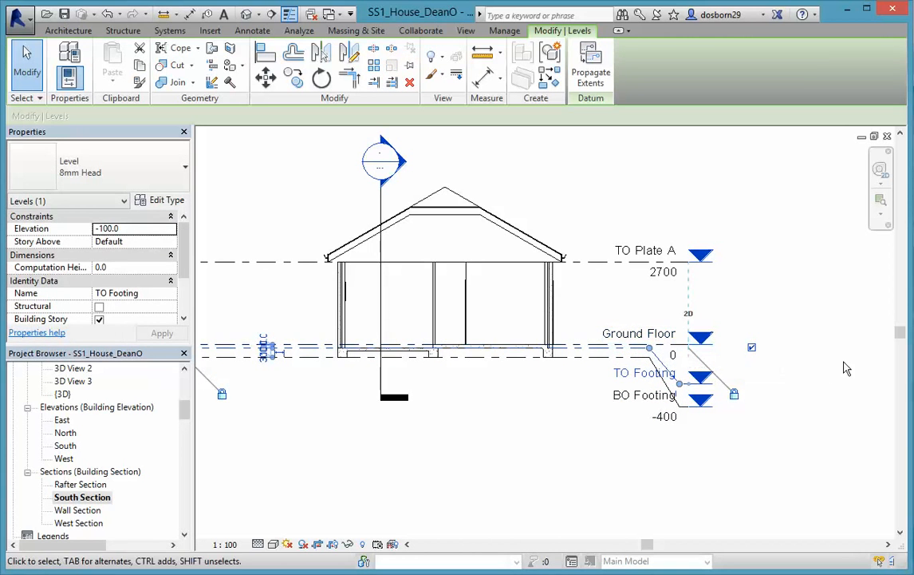
pyautogui.click(811, 384)
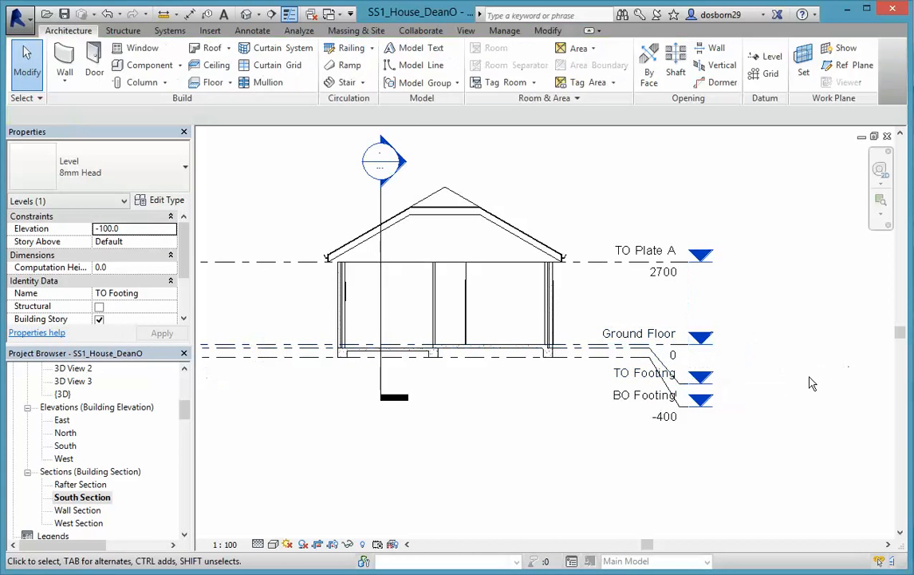
# Step: Shift the elbow bend points of the BO Footing and TO Footing levels closer to the house so their leaders slope more gently
pyautogui.click(681, 411)
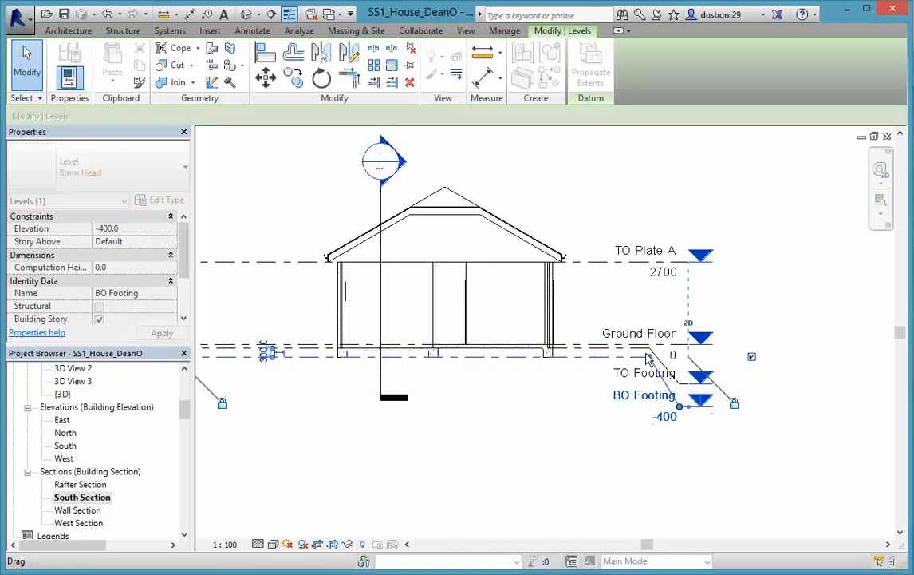
pyautogui.moveTo(649, 358); pyautogui.dragTo(613, 358)
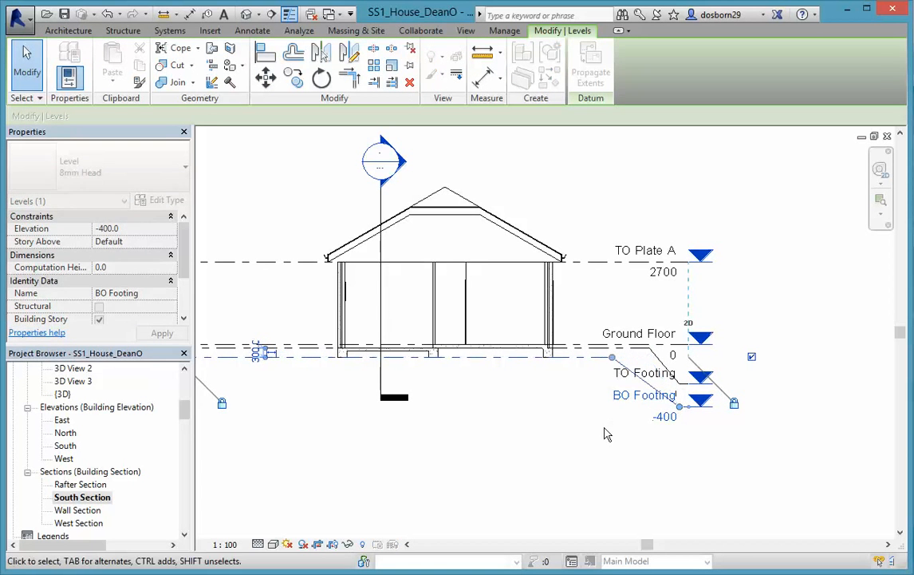
pyautogui.click(605, 428)
pyautogui.click(663, 363)
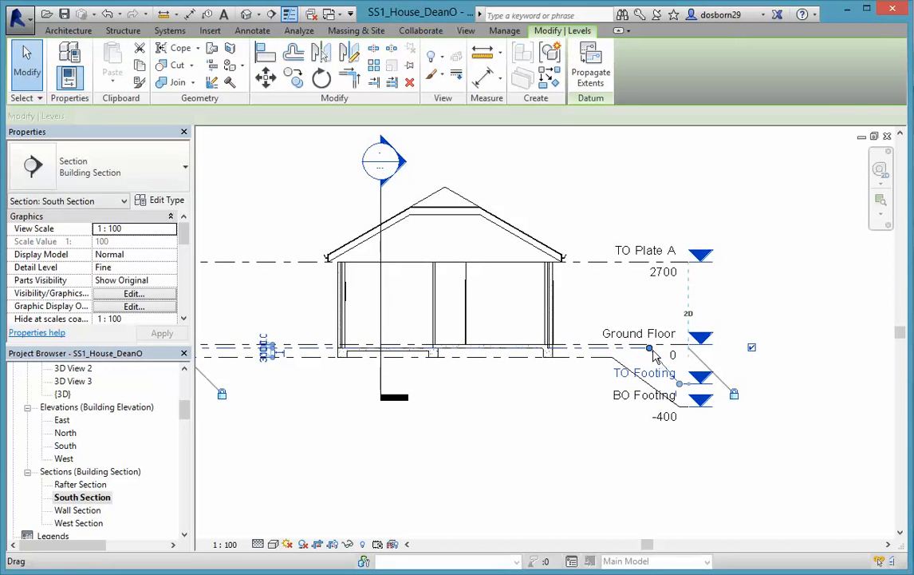
pyautogui.moveTo(651, 349); pyautogui.dragTo(627, 351)
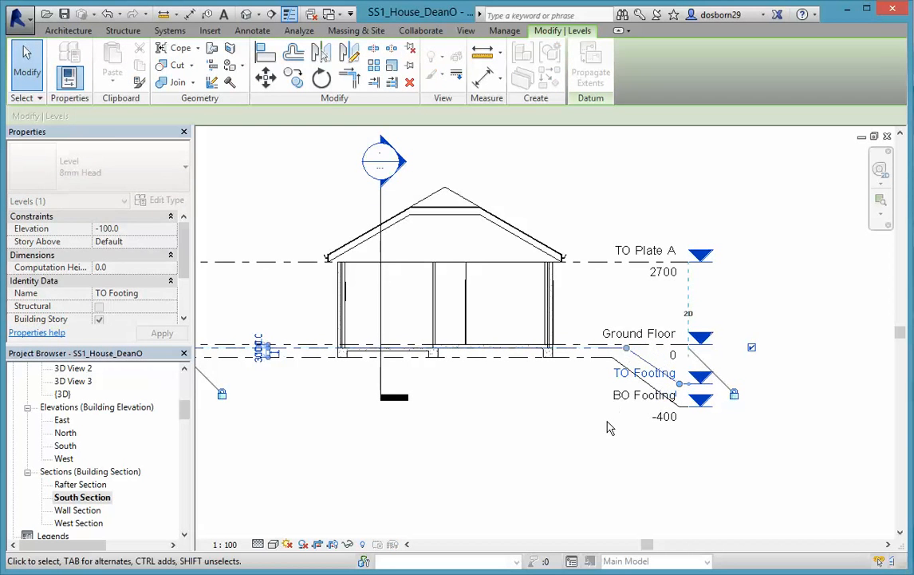
pyautogui.click(622, 494)
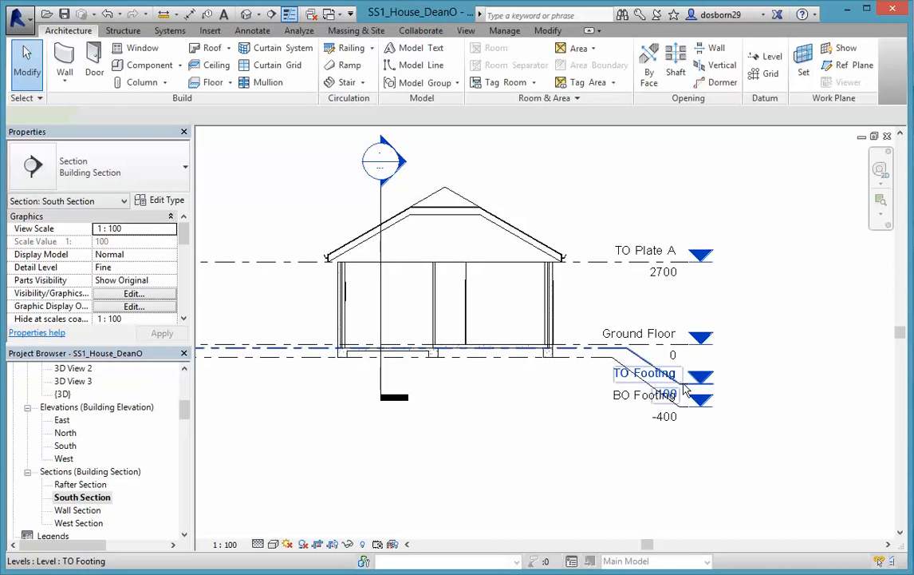
# Step: Raise the TO Footing level head slightly and add an elbow that lifts the Ground Floor head above its level line
pyautogui.moveTo(685, 389); pyautogui.dragTo(677, 363)
pyautogui.click(605, 444)
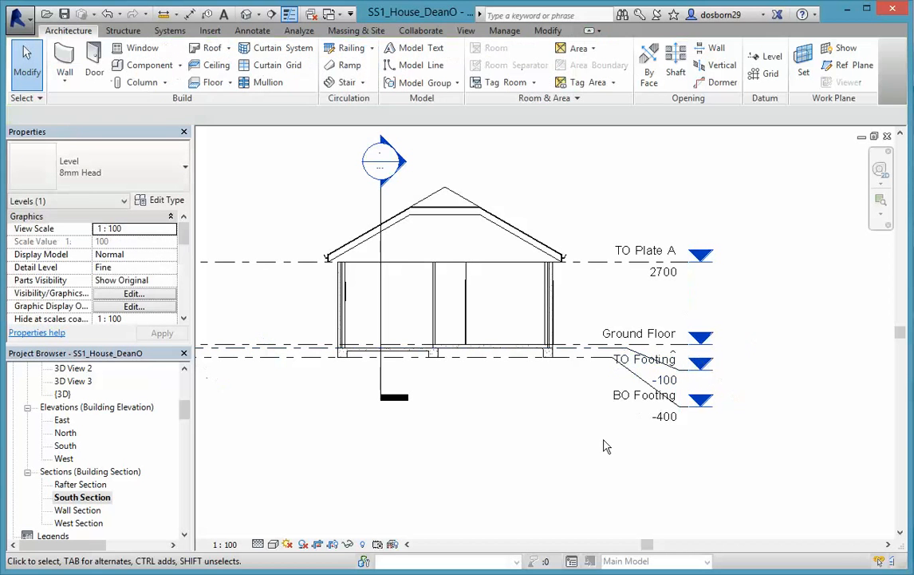
pyautogui.doubleClick(659, 349)
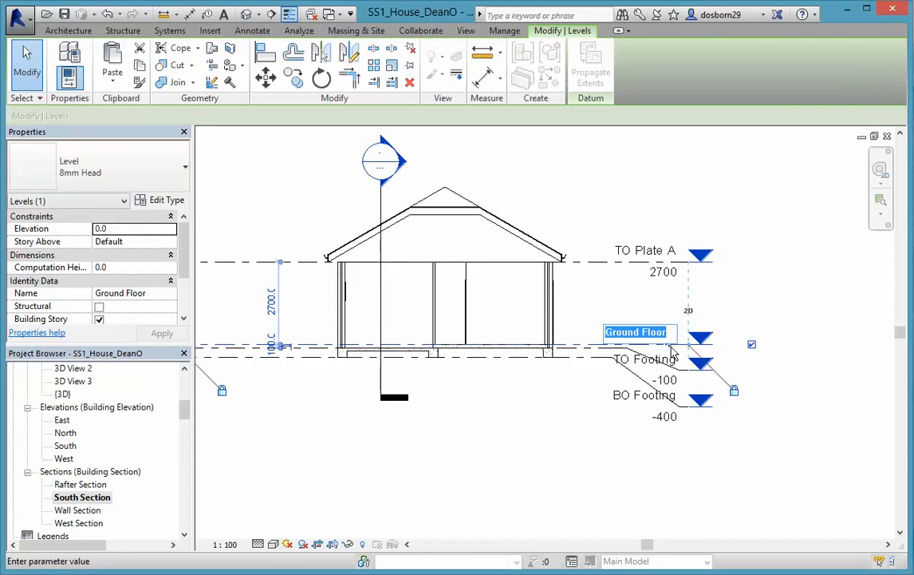
pyautogui.press('Escape')
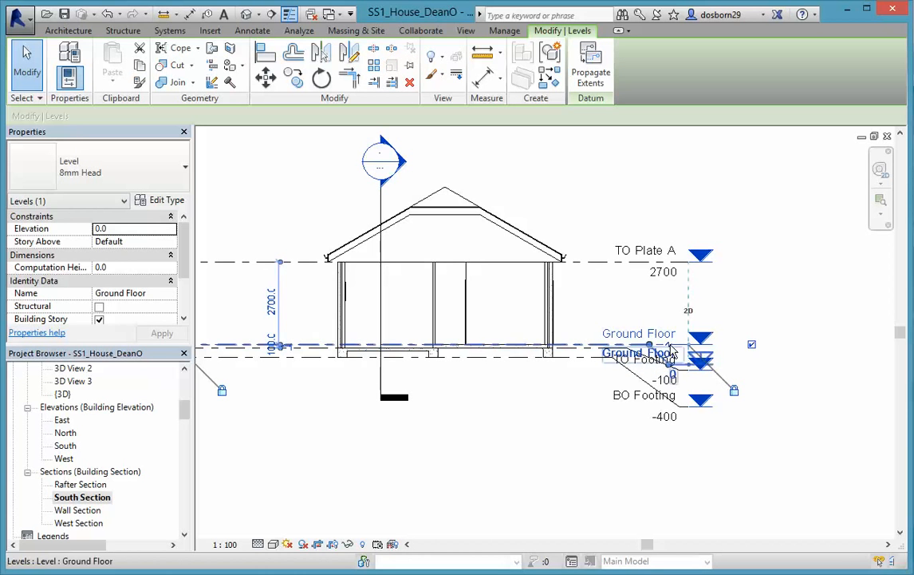
pyautogui.moveTo(670, 348)
pyautogui.mouseDown()
pyautogui.moveTo(673, 373)
pyautogui.moveTo(671, 335)
pyautogui.mouseUp()
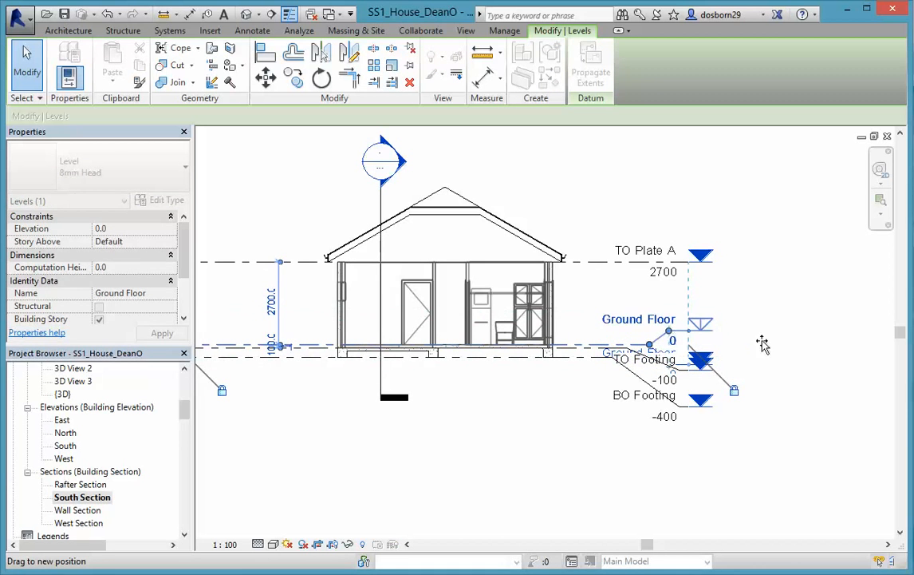
pyautogui.click(761, 351)
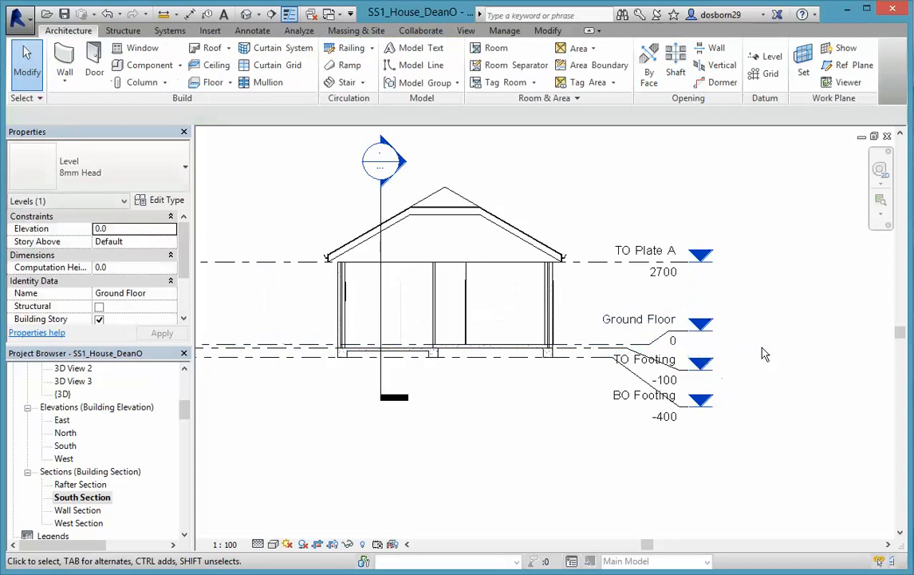
pyautogui.click(650, 349)
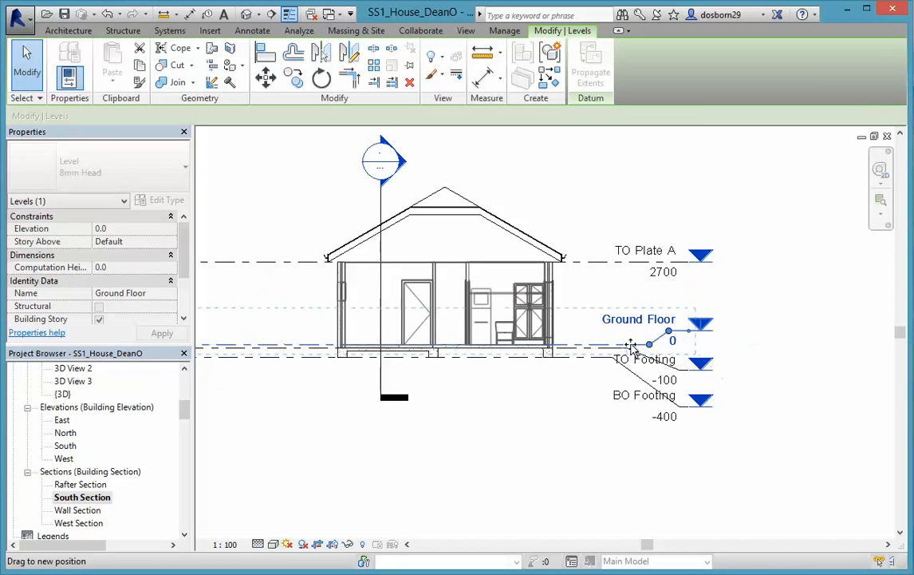
pyautogui.click(578, 477)
# Step: Set the South Section's view scale to 1:50
pyautogui.scroll(-2, 578, 476)
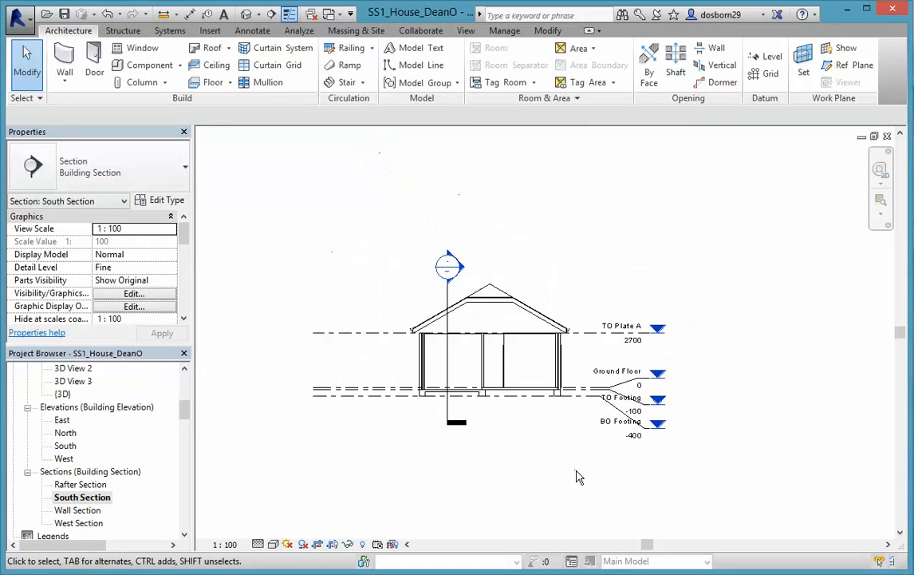
pyautogui.scroll(2, 511, 435)
pyautogui.scroll(3, 292, 423)
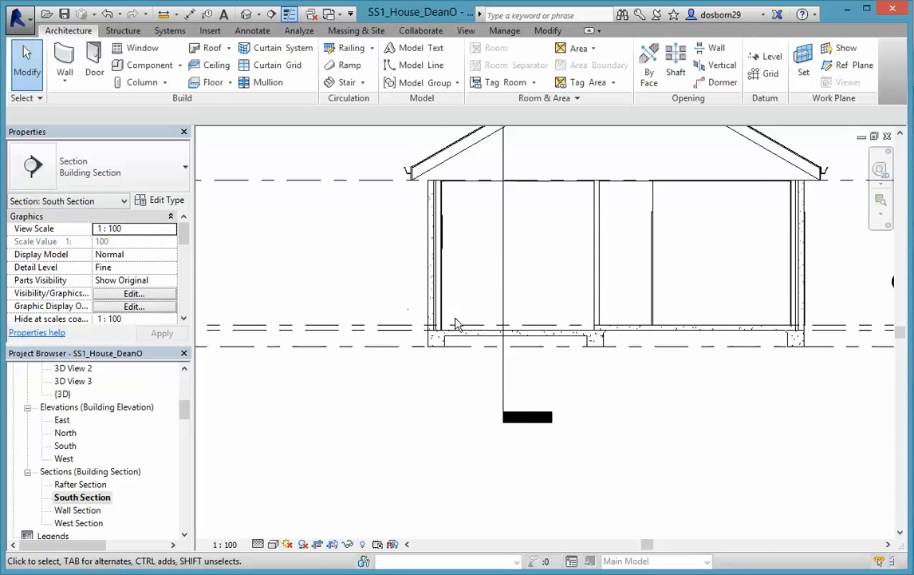
pyautogui.scroll(-2, 489, 385)
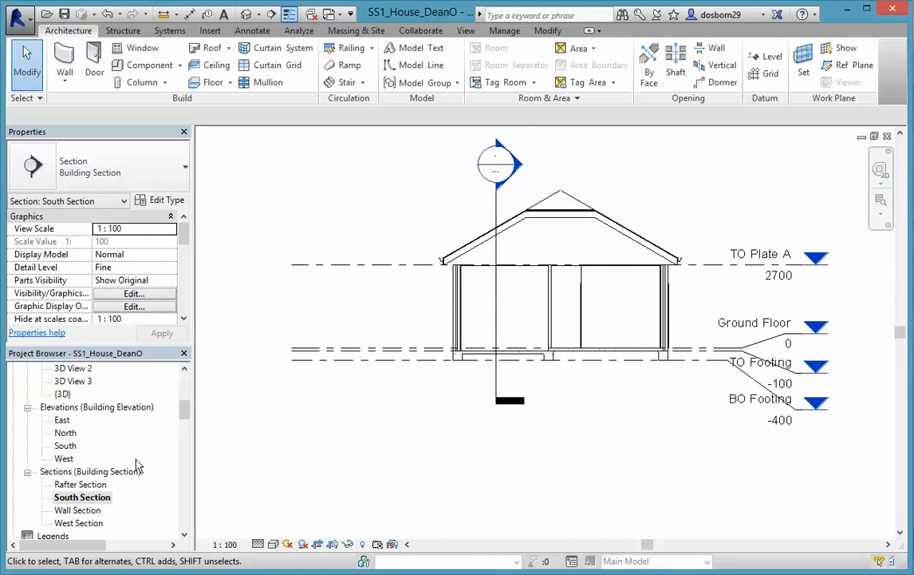
pyautogui.click(226, 545)
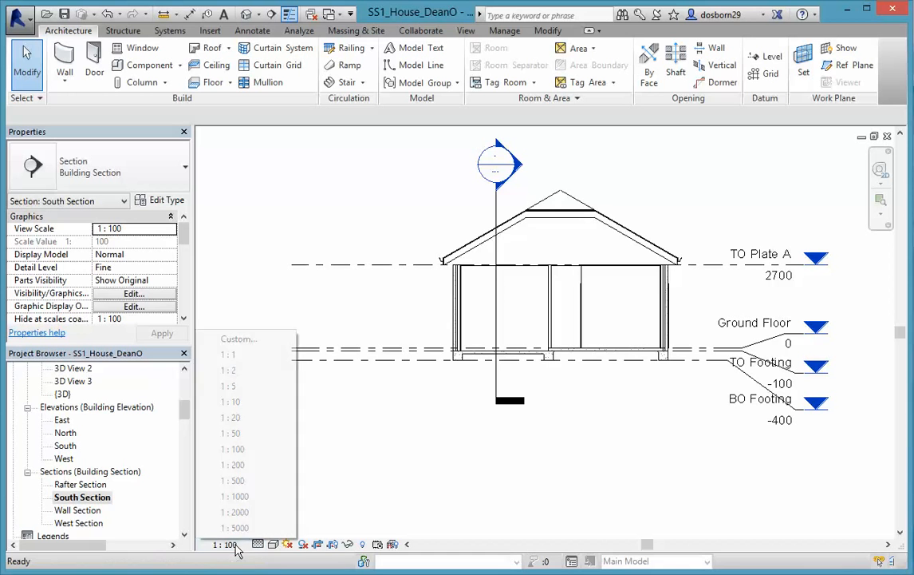
pyautogui.click(244, 438)
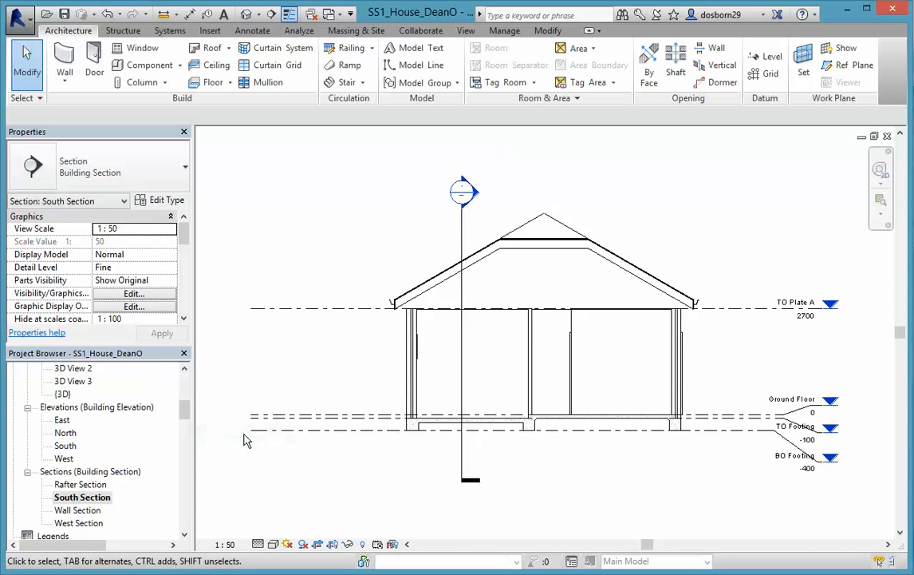
pyautogui.scroll(1, 548, 509)
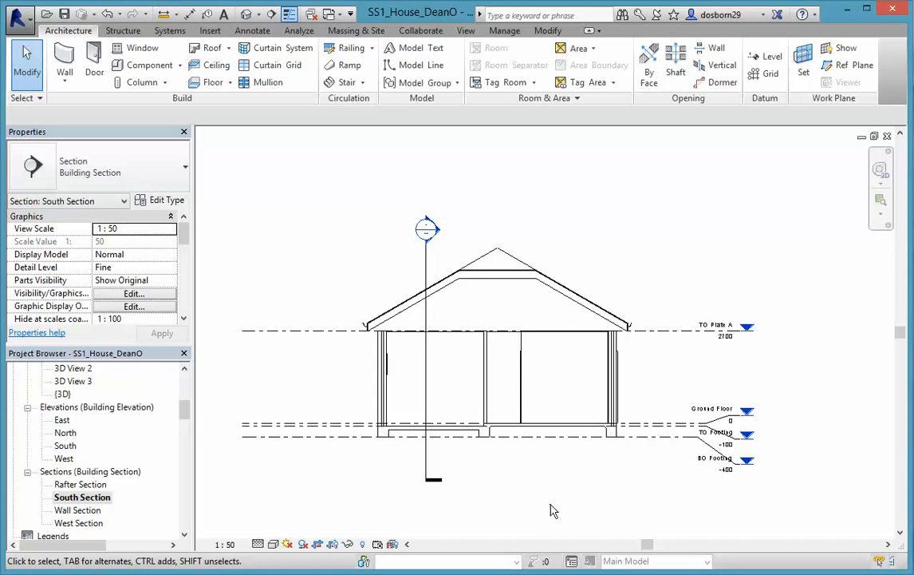
pyautogui.scroll(1, 556, 518)
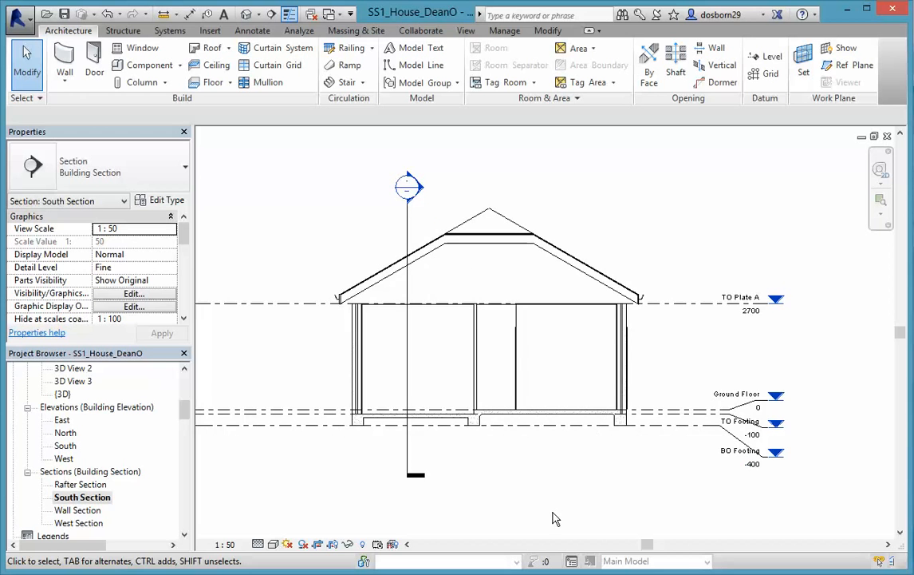
pyautogui.scroll(1, 290, 266)
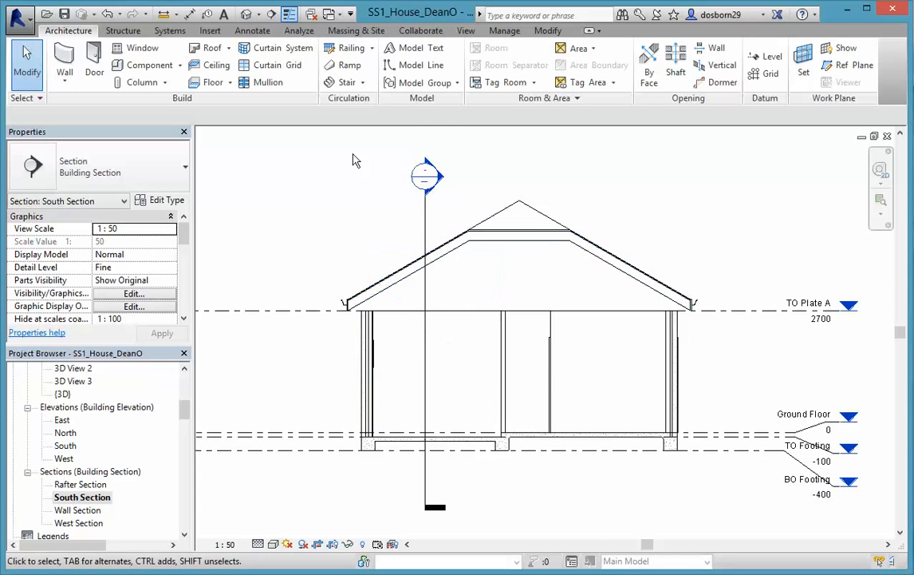
# Step: Create a rectangular callout around the footing and slab edge at the base of the house's left exterior wall
pyautogui.click(466, 31)
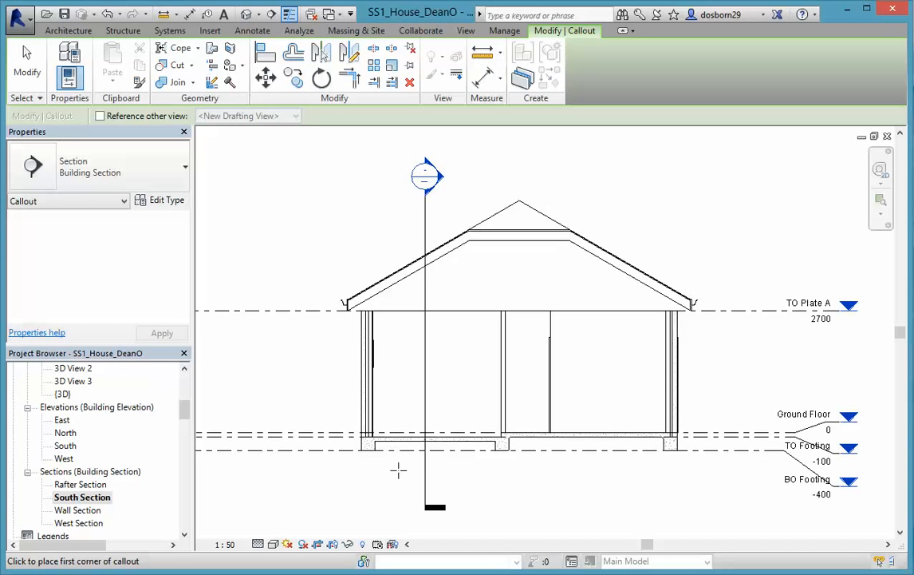
pyautogui.click(397, 469)
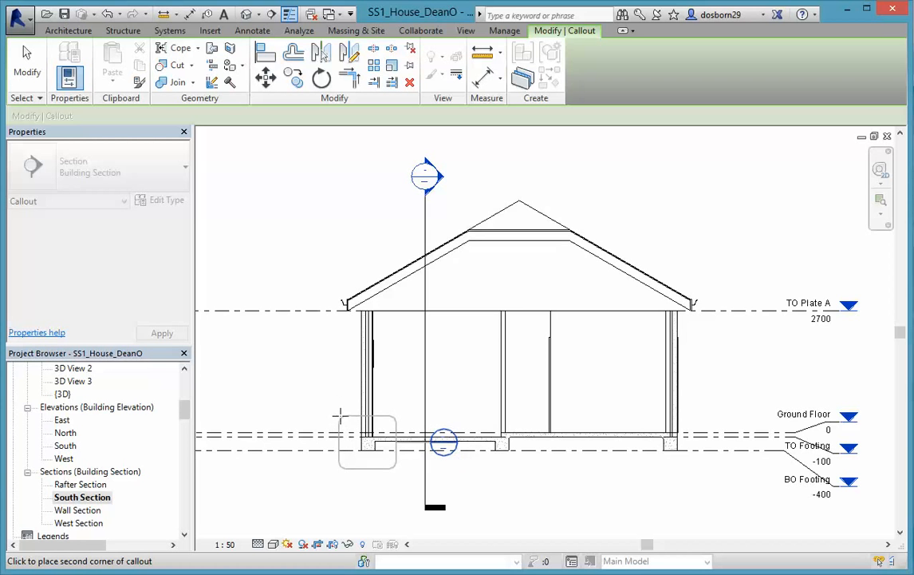
pyautogui.click(340, 413)
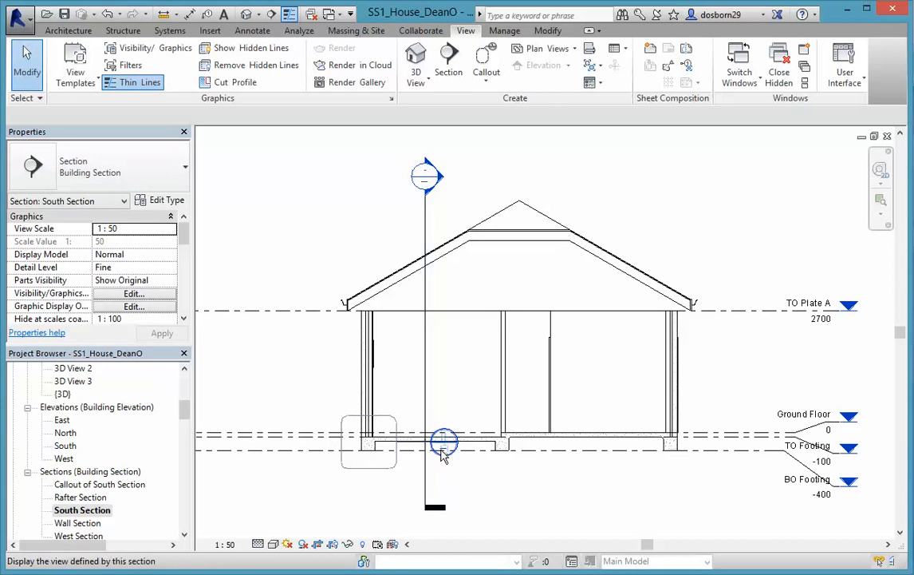
# Step: Move the footing callout's head outside the left wall, above the callout boundary, and bend its leader neatly back to the boundary
pyautogui.click(418, 449)
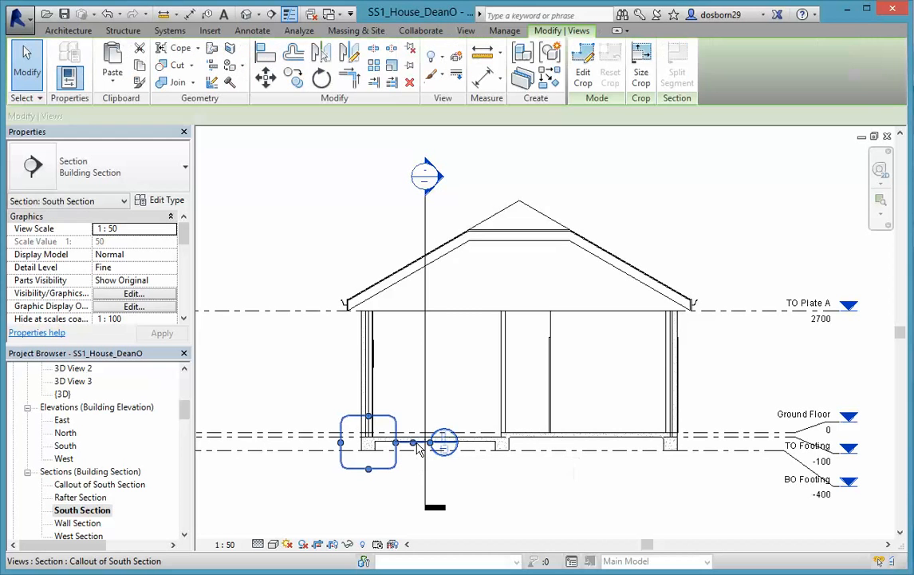
pyautogui.moveTo(403, 449); pyautogui.dragTo(336, 431)
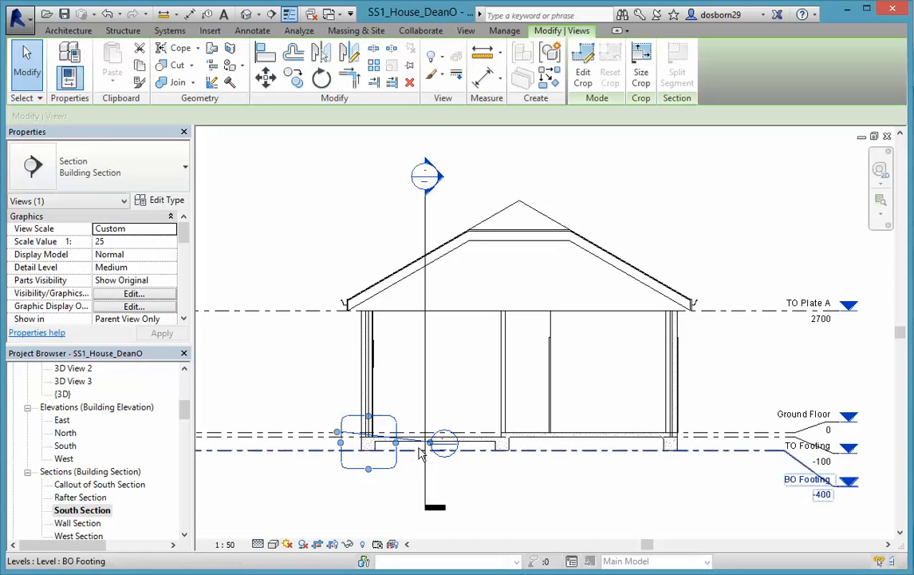
pyautogui.moveTo(431, 442); pyautogui.dragTo(318, 368)
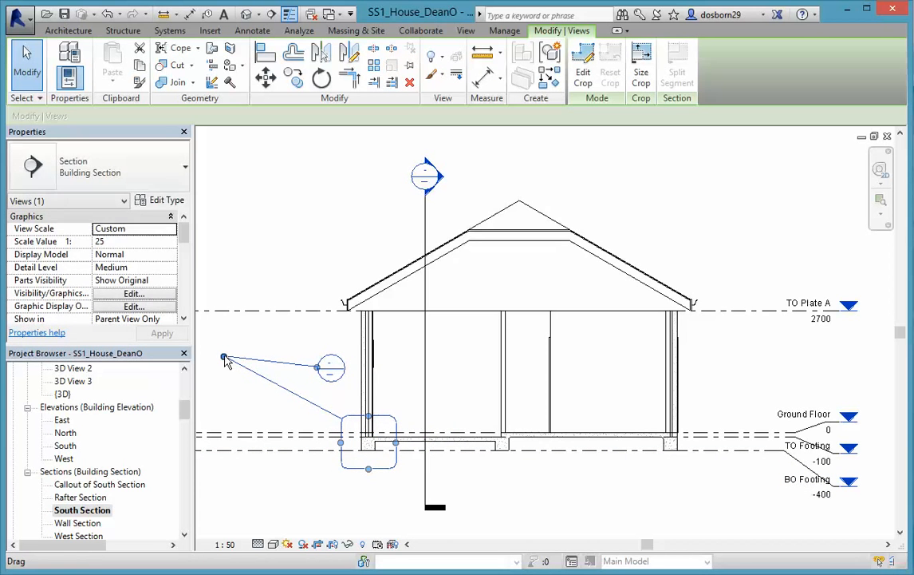
pyautogui.moveTo(225, 361); pyautogui.dragTo(346, 394)
pyautogui.click(279, 498)
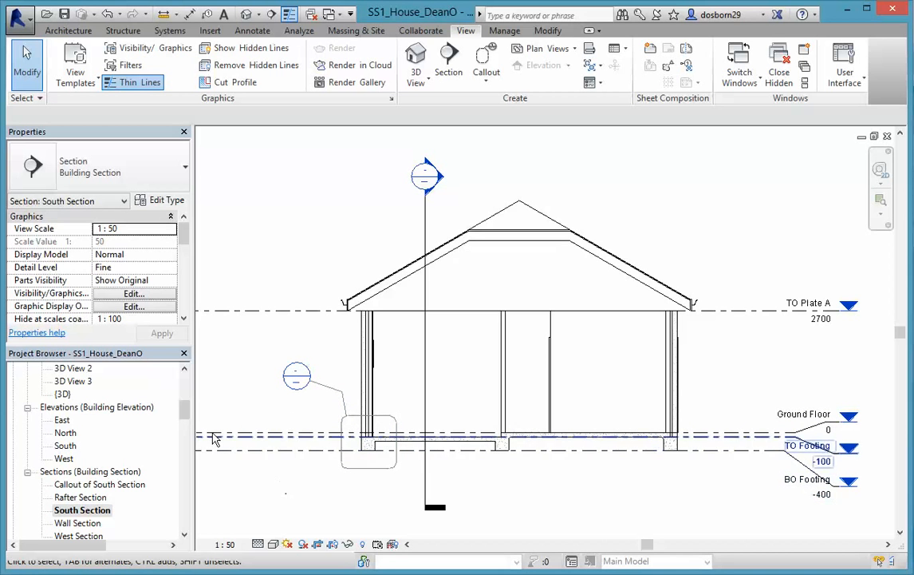
# Step: Look through the project browser from the South Section down to the schedules and the A404 sheet
pyautogui.click(185, 533)
pyautogui.click(184, 534)
pyautogui.click(184, 534)
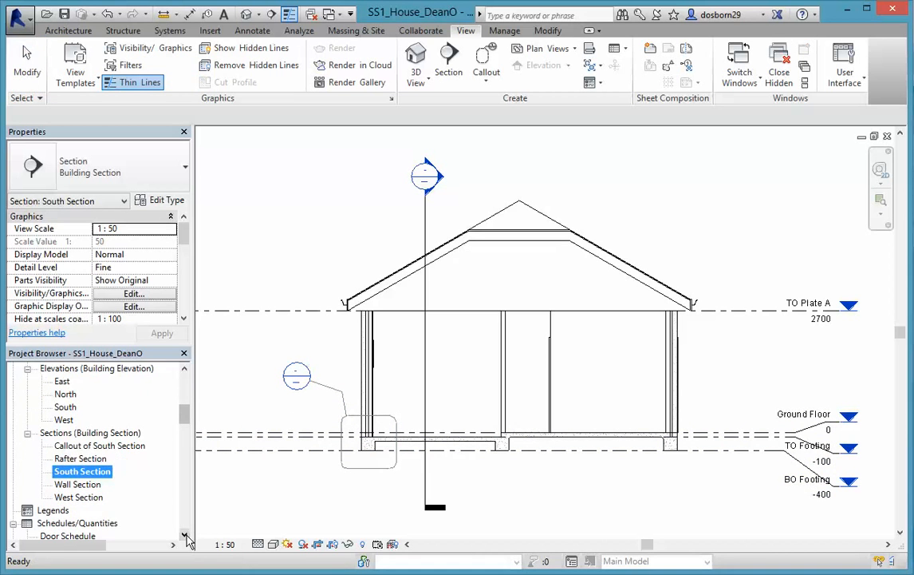
pyautogui.click(184, 534)
pyautogui.click(185, 534)
pyautogui.click(184, 534)
pyautogui.click(184, 533)
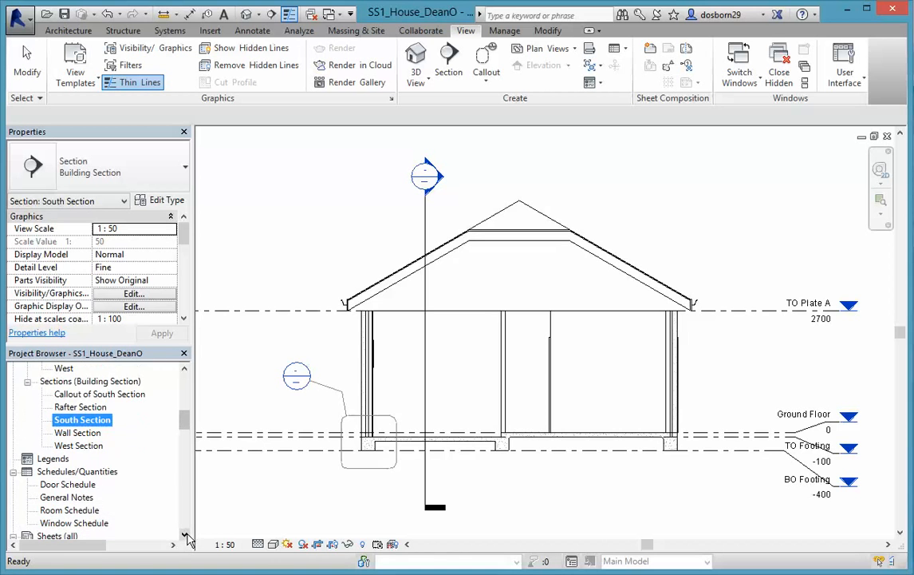
pyautogui.click(185, 534)
pyautogui.click(185, 534)
pyautogui.click(184, 534)
pyautogui.click(184, 534)
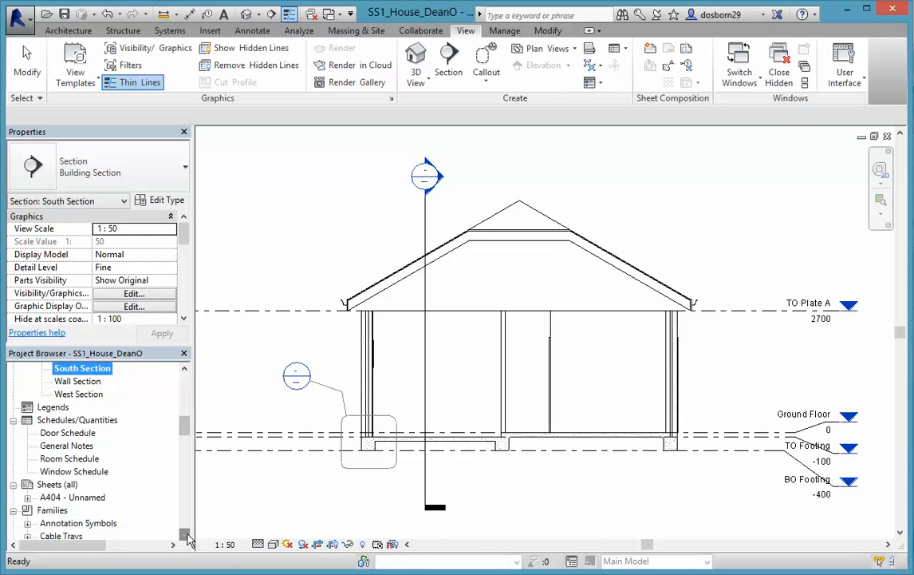
pyautogui.click(184, 534)
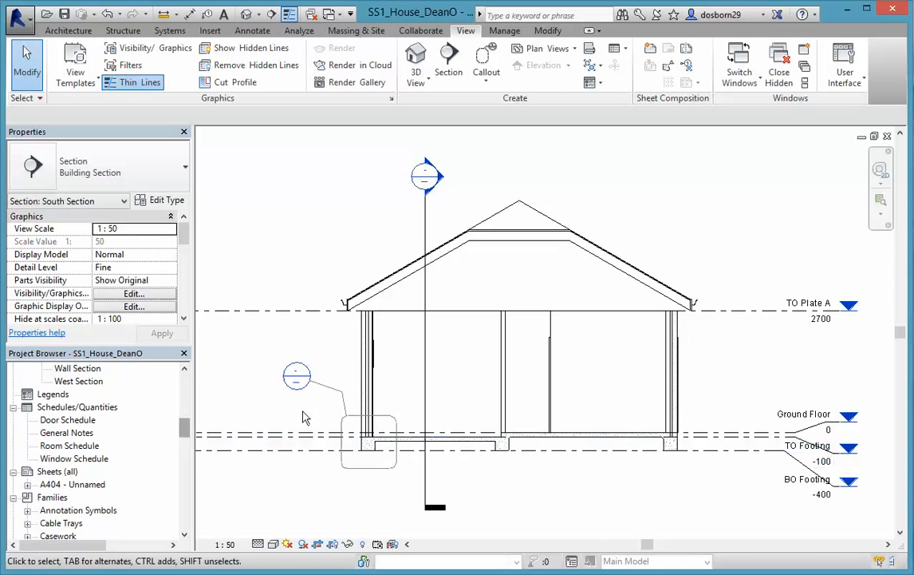
# Step: Open the view of the footing callout from its marker in the South Section
pyautogui.click(325, 391)
pyautogui.rightClick(326, 391)
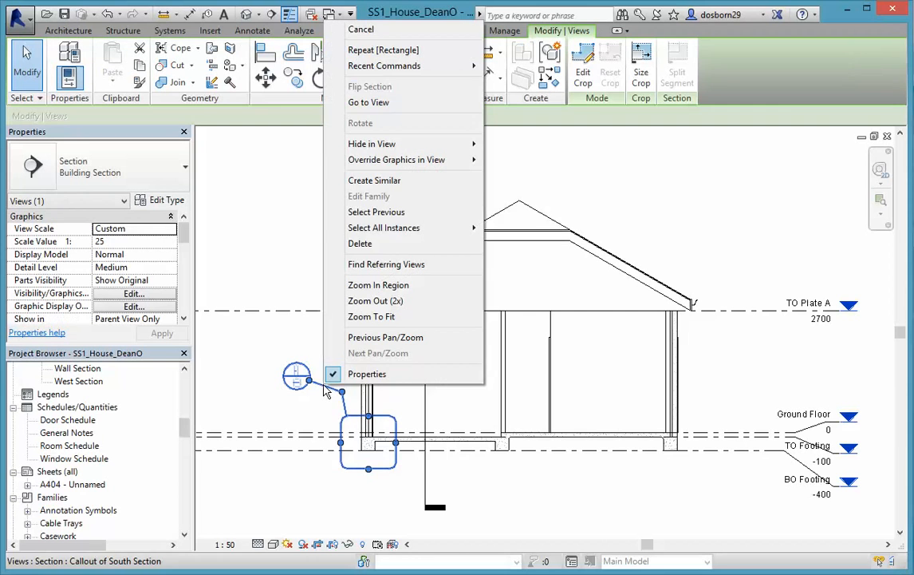
pyautogui.click(387, 104)
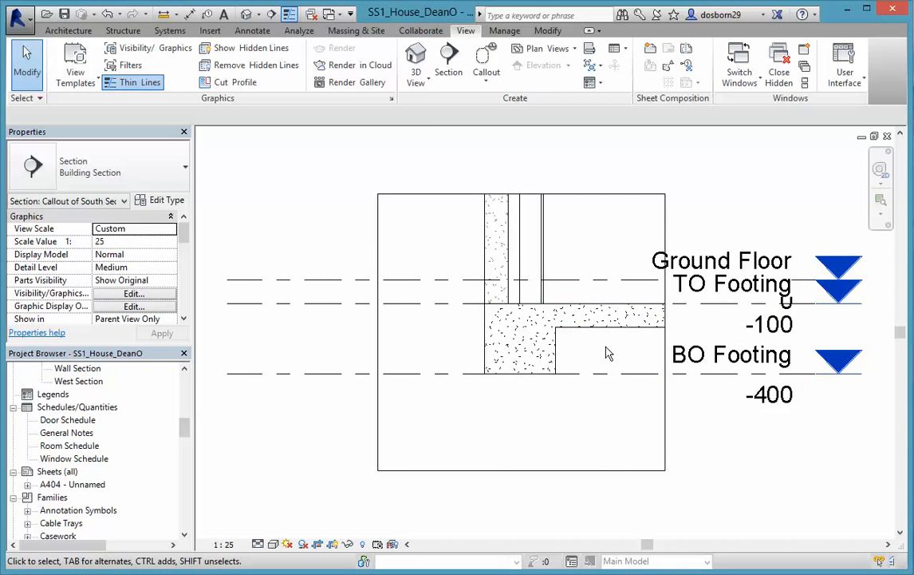
# Step: Try an aligned dimension for the footing's depth that also picks the BO Footing level, and undo it
pyautogui.click(190, 18)
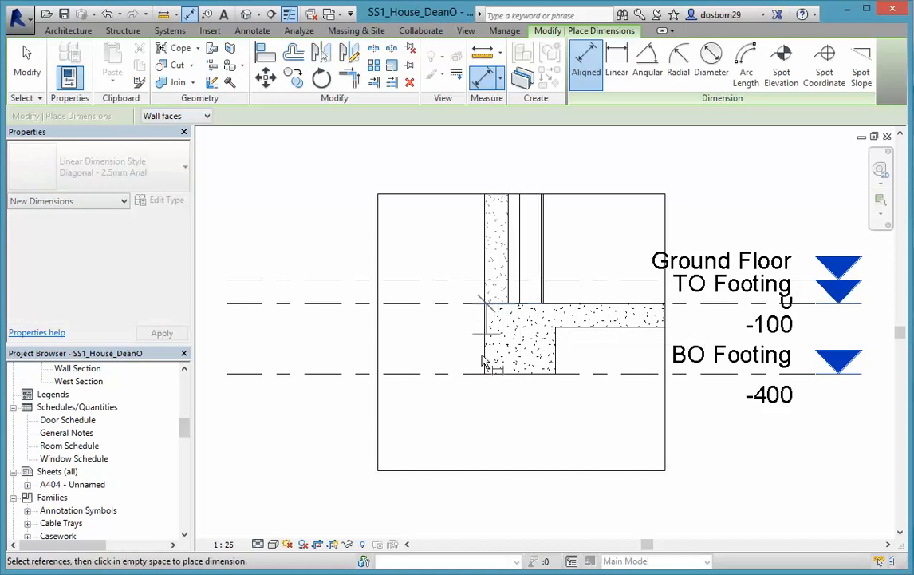
pyautogui.click(499, 373)
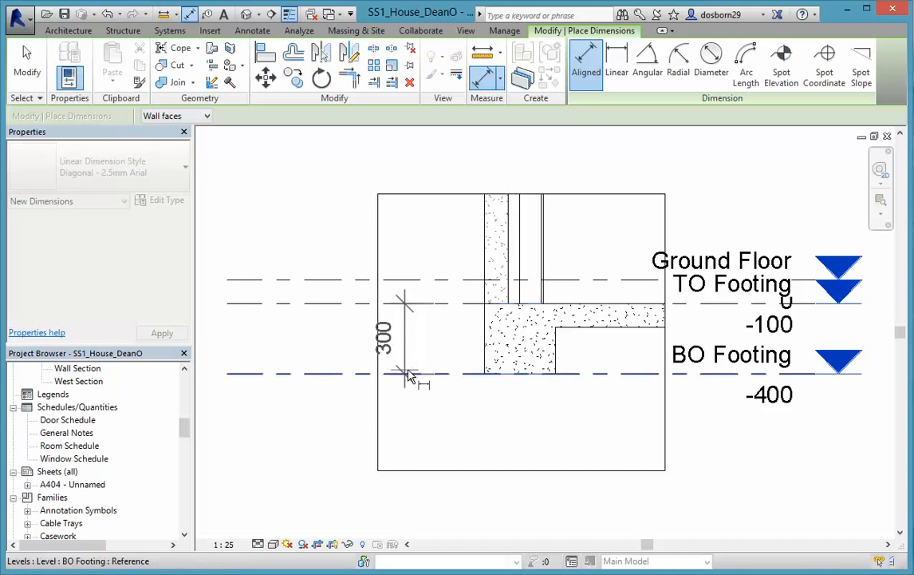
pyautogui.click(418, 375)
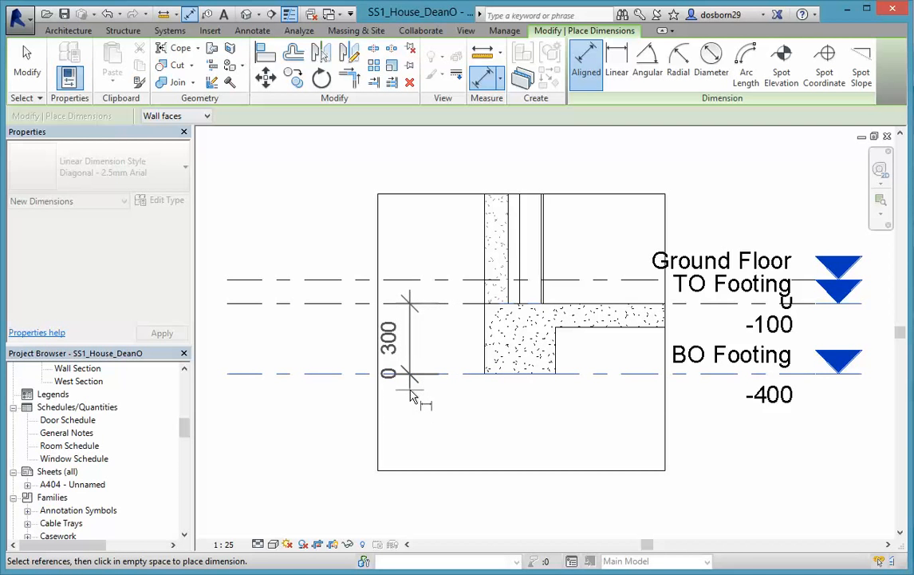
pyautogui.click(412, 397)
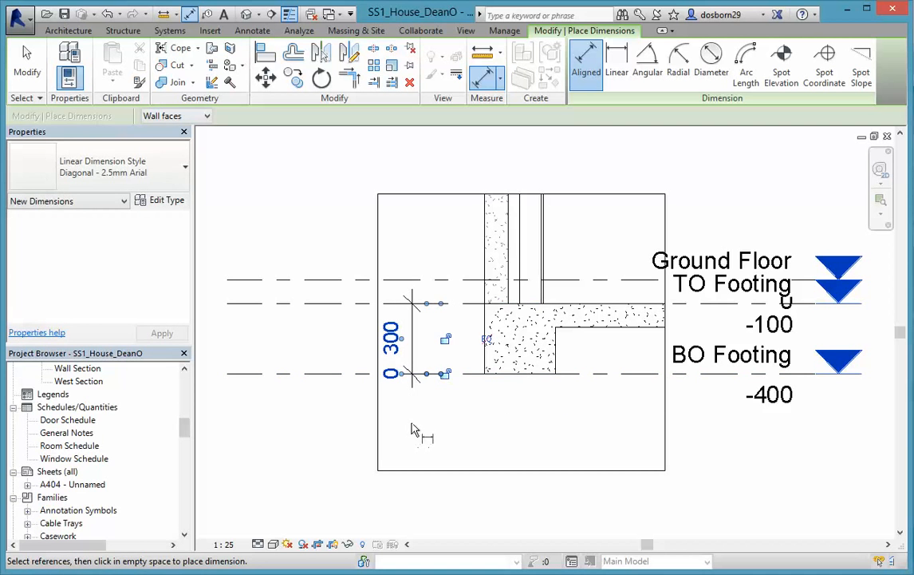
pyautogui.hotkey('ctrl', 'z')
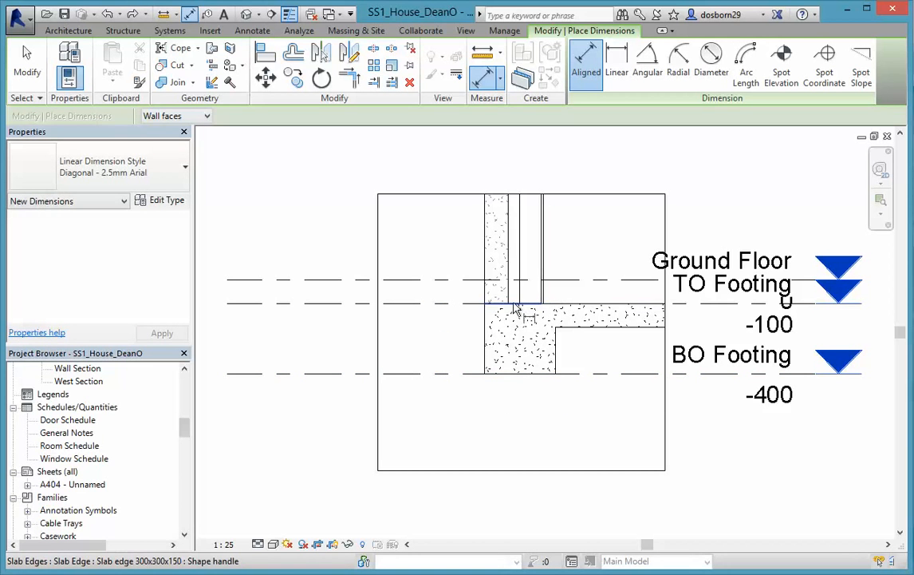
# Step: Place aligned dimensions for the footing's full depth and the slab's thickness side by side, outside the footing's outer face
pyautogui.click(516, 309)
pyautogui.click(505, 375)
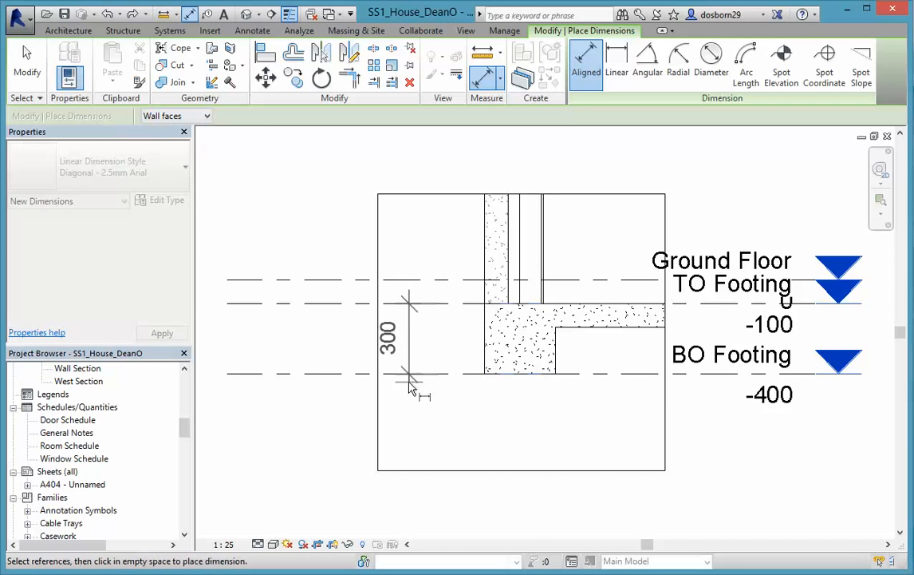
pyautogui.click(414, 417)
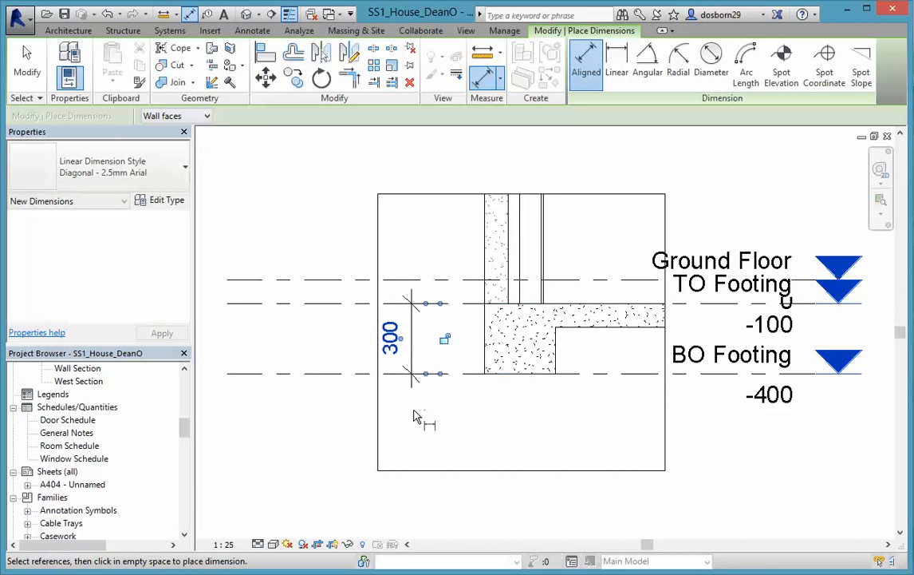
pyautogui.click(617, 310)
pyautogui.click(612, 327)
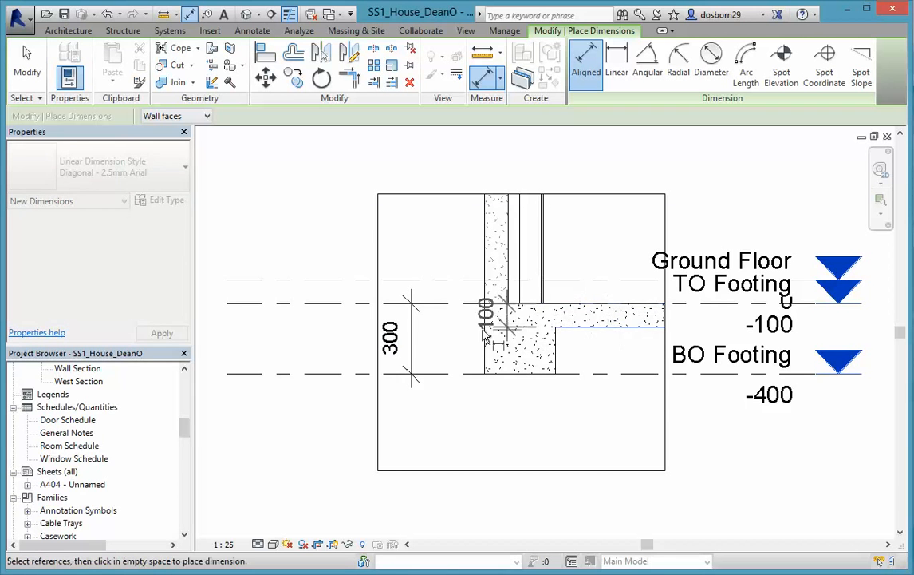
pyautogui.click(449, 333)
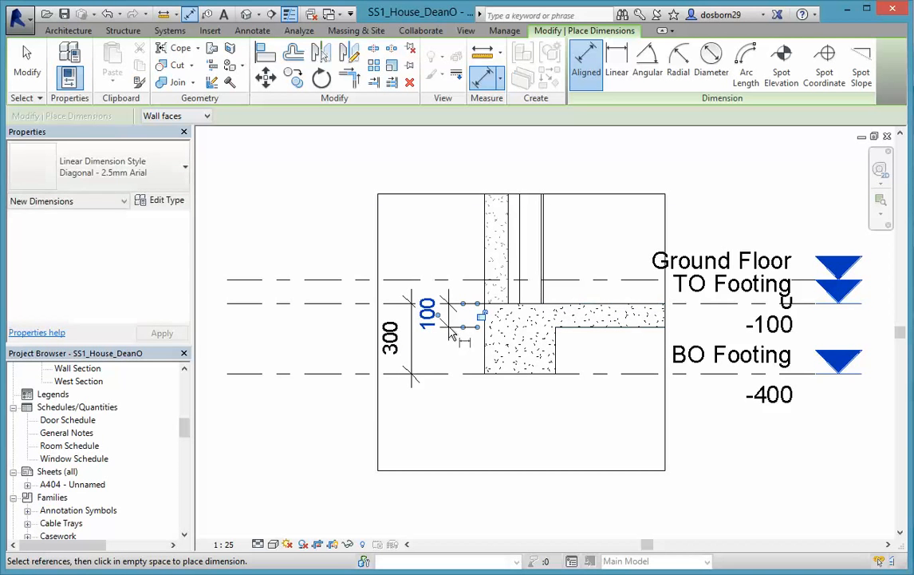
# Step: Dimension the footing's width between its two vertical faces, placing the dimension line below the footing
pyautogui.click(487, 360)
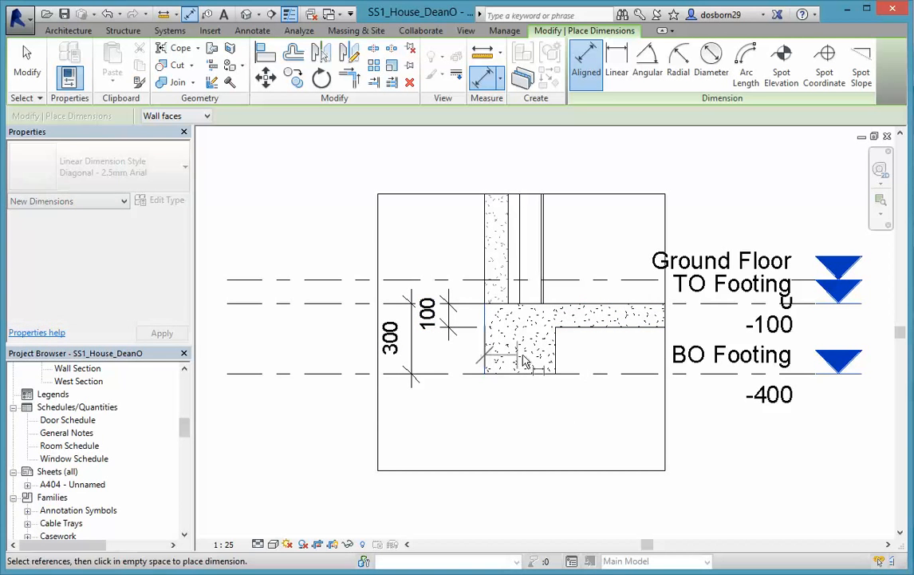
pyautogui.click(556, 363)
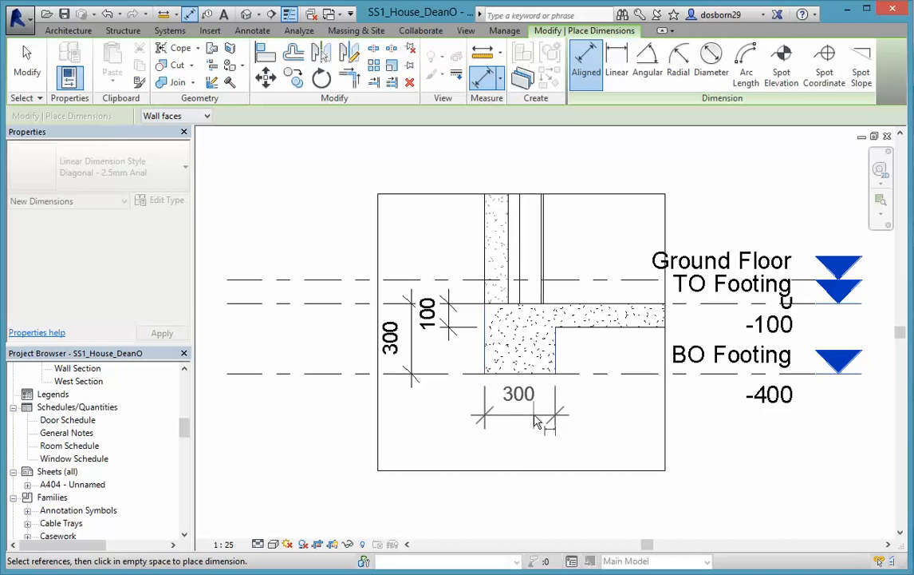
pyautogui.click(540, 424)
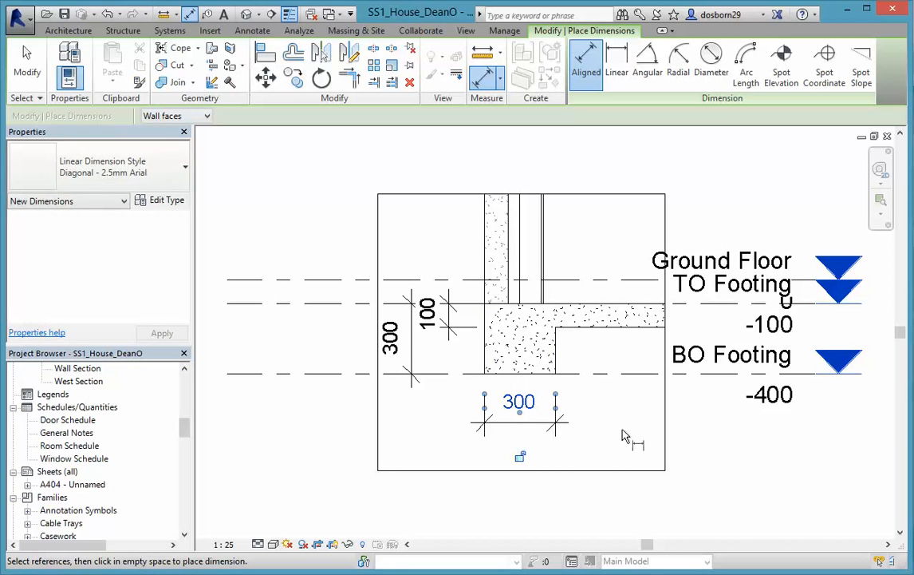
pyautogui.press('Escape')
pyautogui.press('Escape')
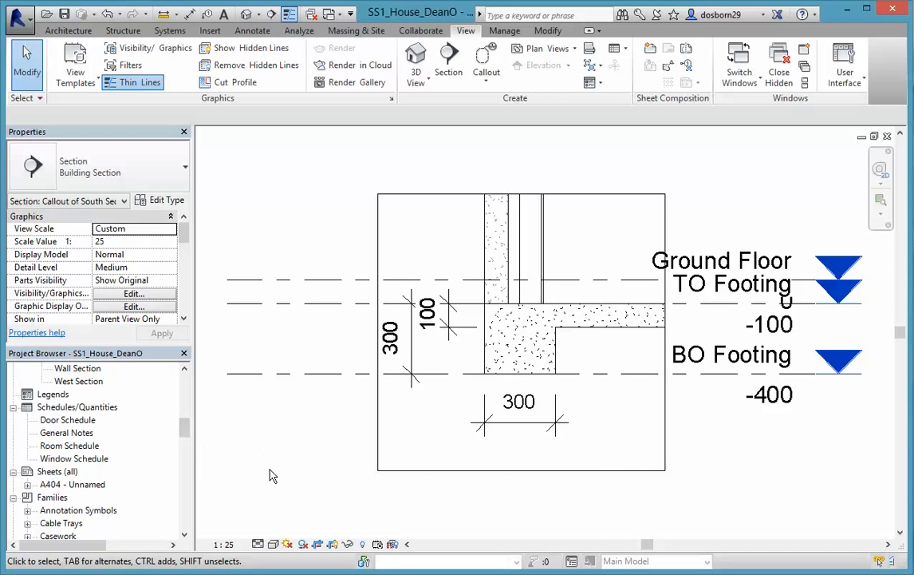
# Step: Collapse the Floor Plans and 3D Views groups in the project browser and locate the Callout of South Section view
pyautogui.moveTo(182, 435); pyautogui.dragTo(182, 380)
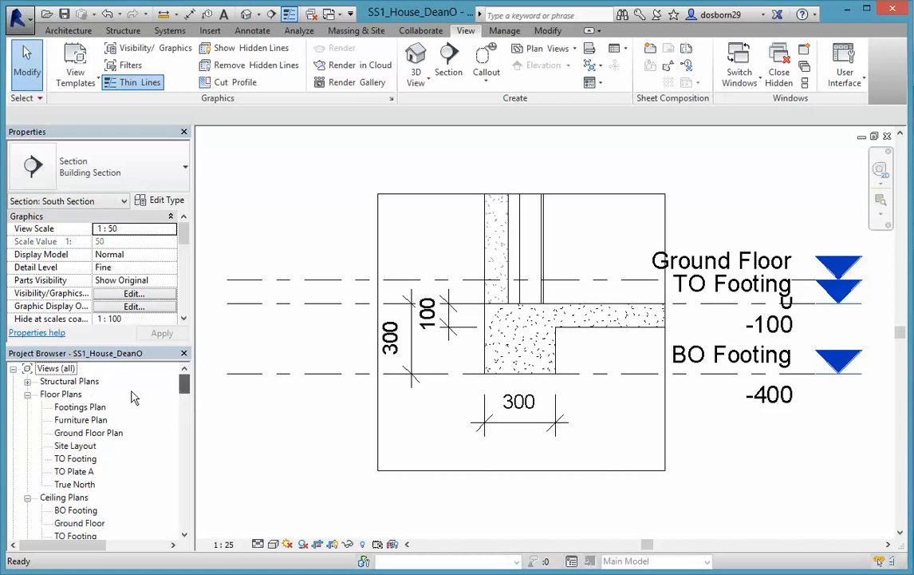
pyautogui.click(27, 394)
pyautogui.click(28, 472)
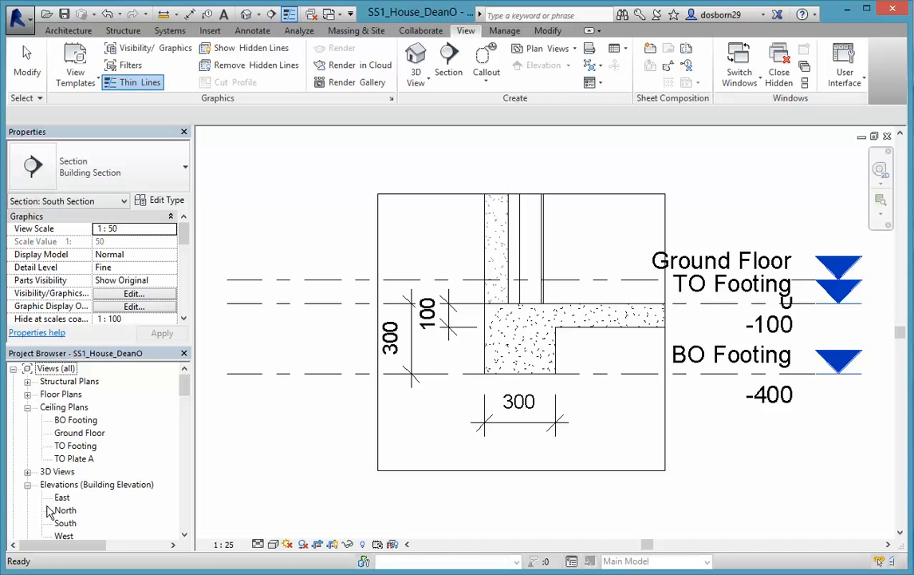
pyautogui.moveTo(185, 391); pyautogui.dragTo(186, 407)
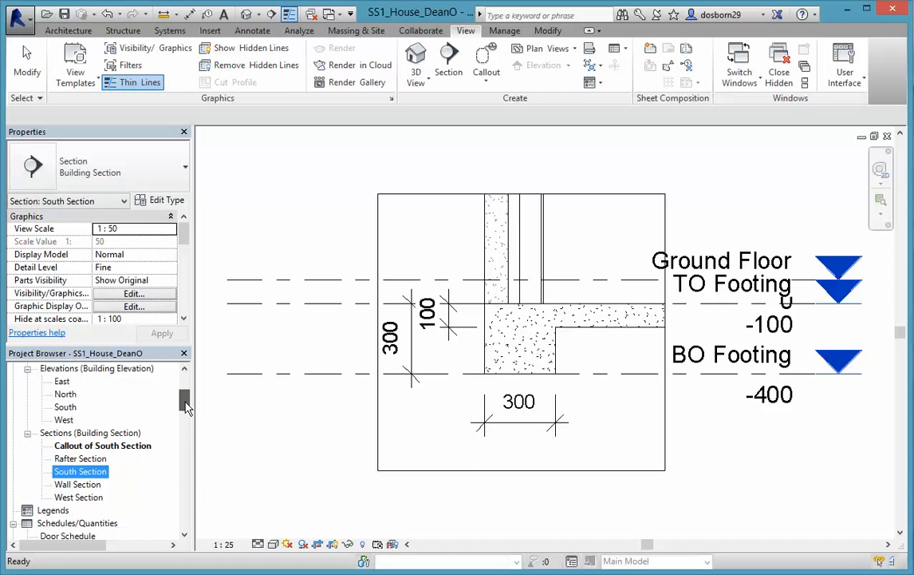
pyautogui.click(117, 447)
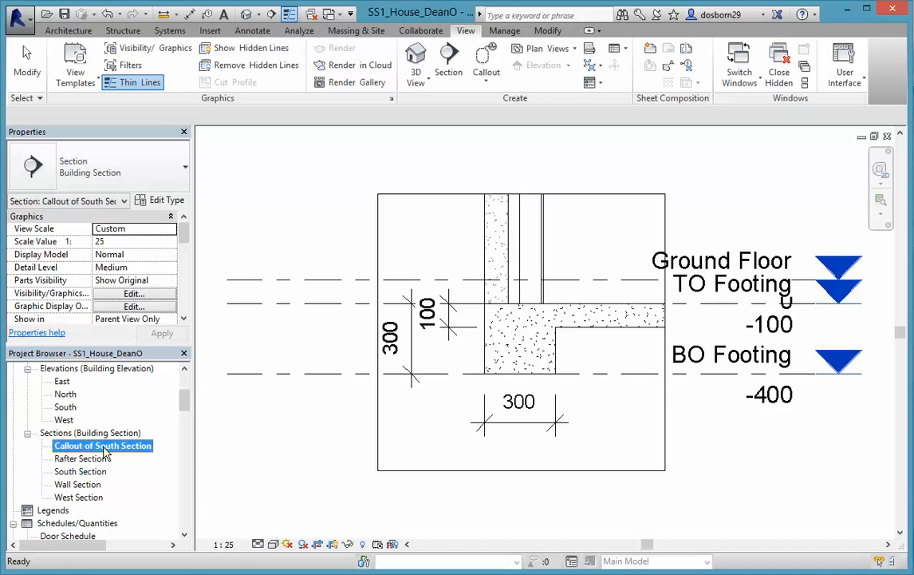
pyautogui.click(234, 409)
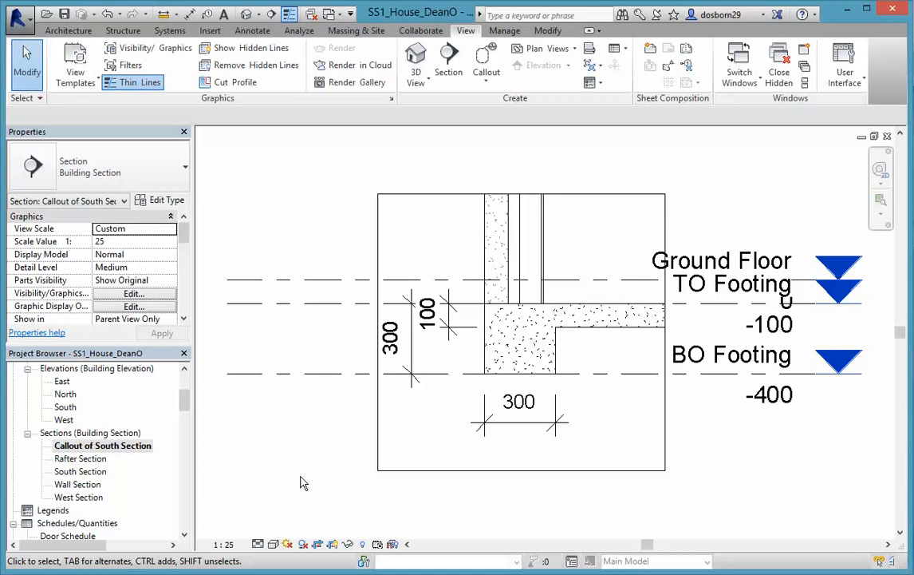
# Step: Add elbows to the BO Footing and TO Footing levels in the callout view so their heads sit below their level lines
pyautogui.scroll(-2, 301, 481)
pyautogui.scroll(1, 302, 479)
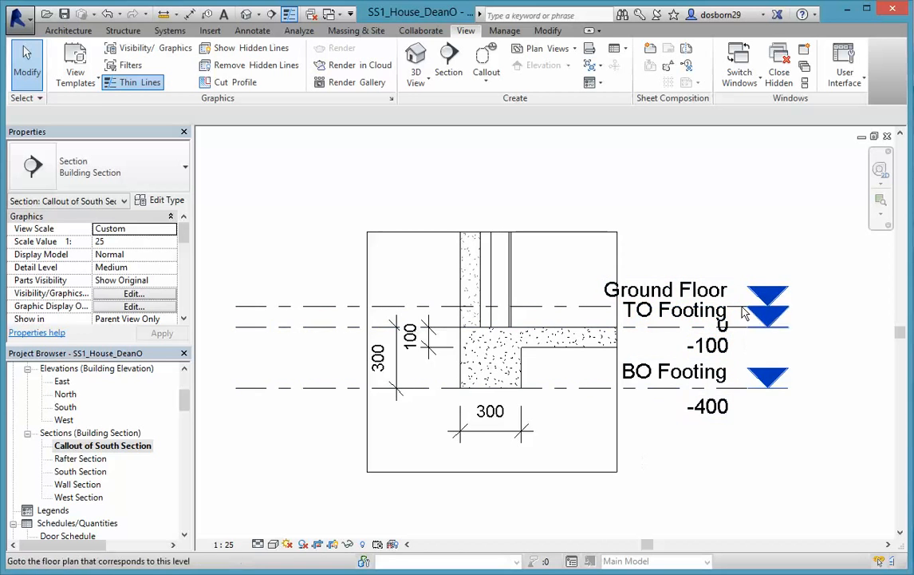
pyautogui.click(688, 334)
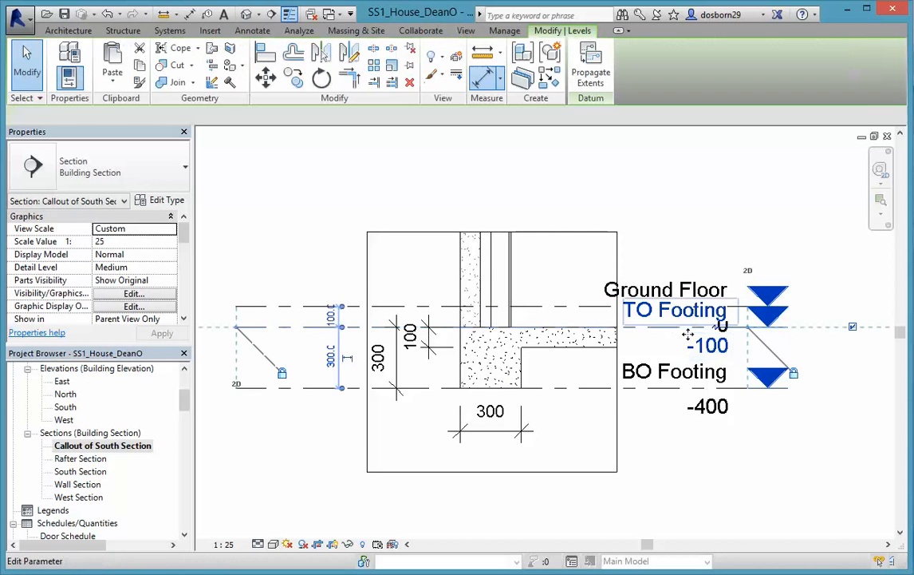
pyautogui.click(670, 393)
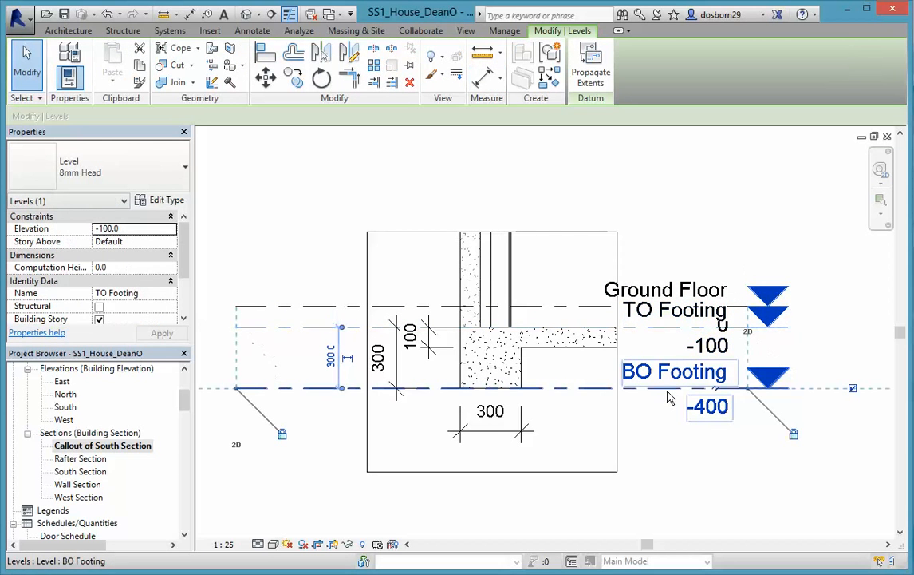
pyautogui.click(716, 389)
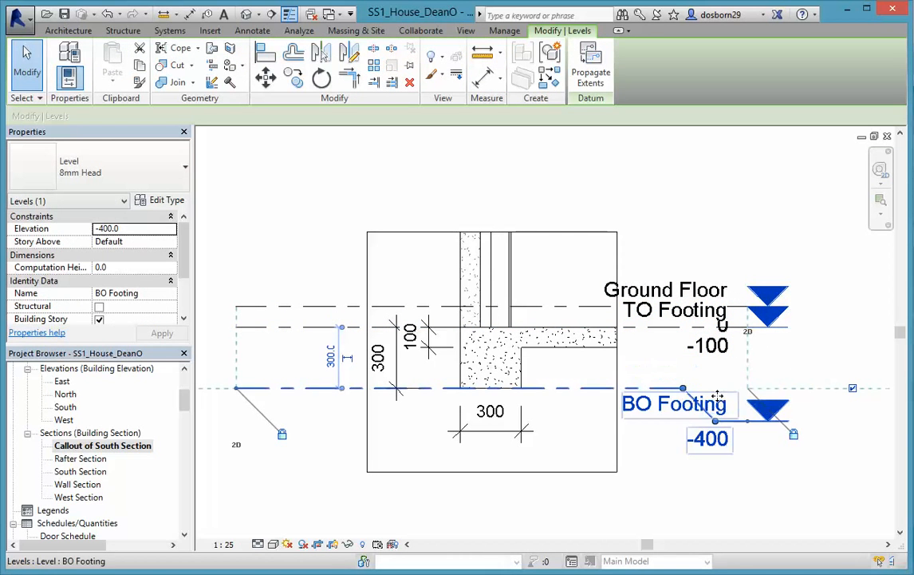
pyautogui.click(694, 328)
pyautogui.click(716, 327)
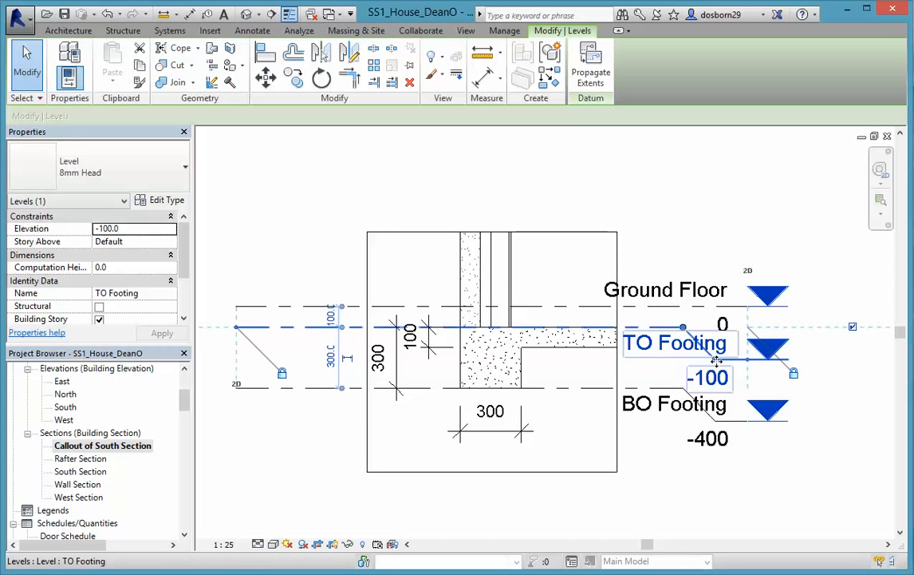
pyautogui.click(371, 520)
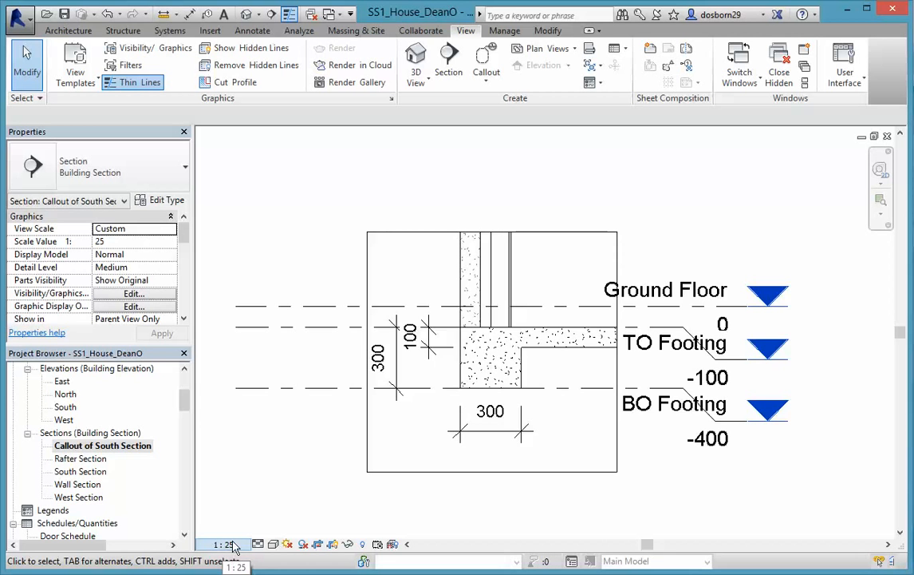
# Step: Extend the exterior side of the callout's crop region slightly outward, past the footing-depth dimension text
pyautogui.scroll(-1, 279, 492)
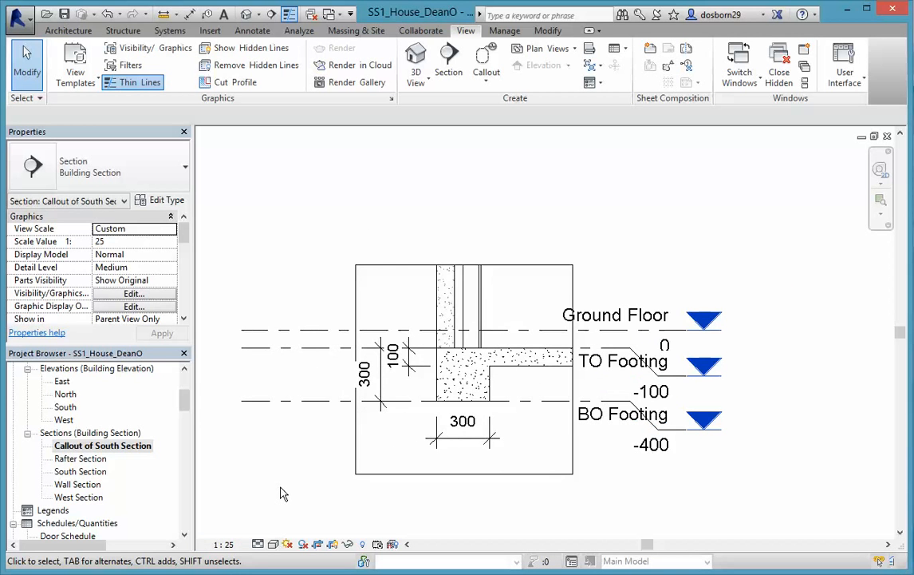
pyautogui.click(355, 463)
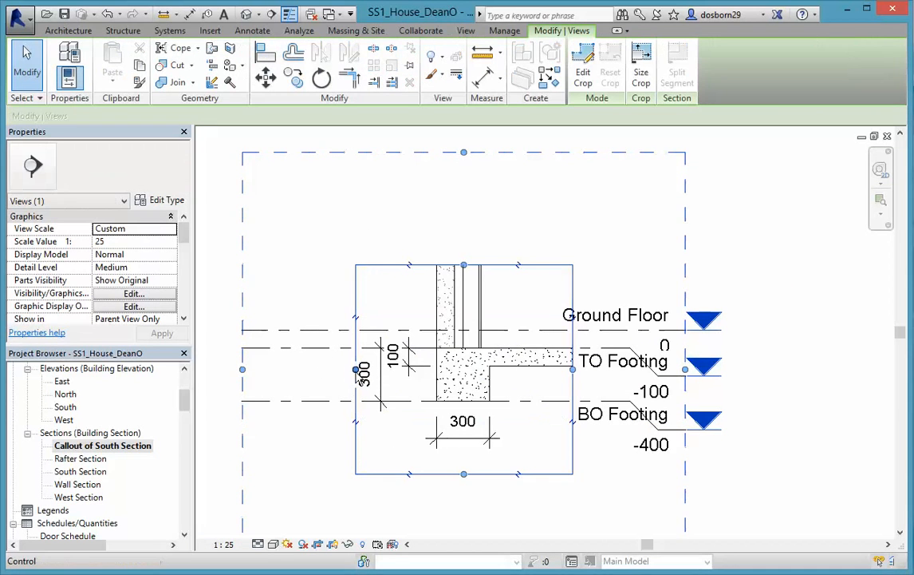
pyautogui.moveTo(357, 371)
pyautogui.mouseDown()
pyautogui.moveTo(307, 369)
pyautogui.moveTo(344, 370)
pyautogui.mouseUp()
pyautogui.click(833, 435)
pyautogui.scroll(-2, 830, 447)
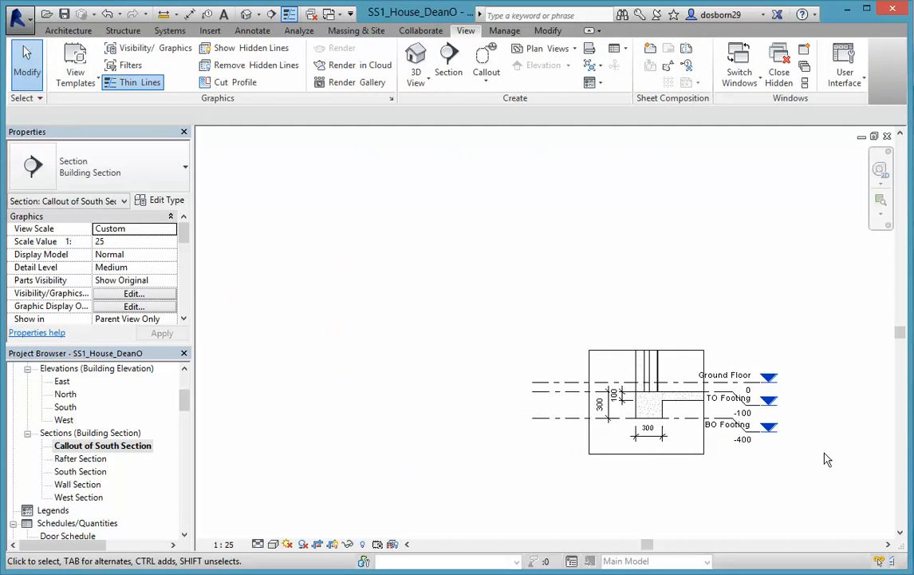
pyautogui.scroll(-1, 822, 459)
pyautogui.scroll(3, 823, 459)
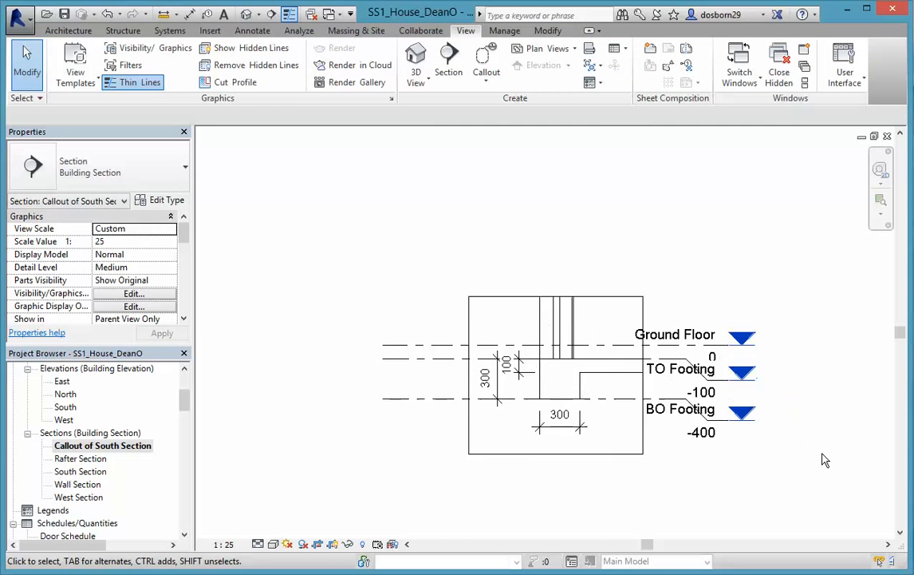
pyautogui.scroll(-1, 716, 457)
pyautogui.scroll(1, 771, 446)
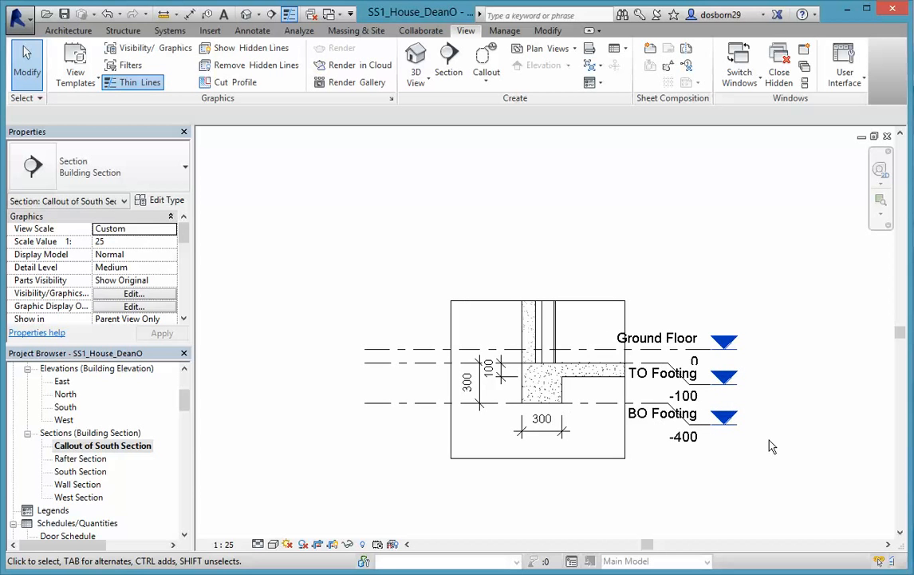